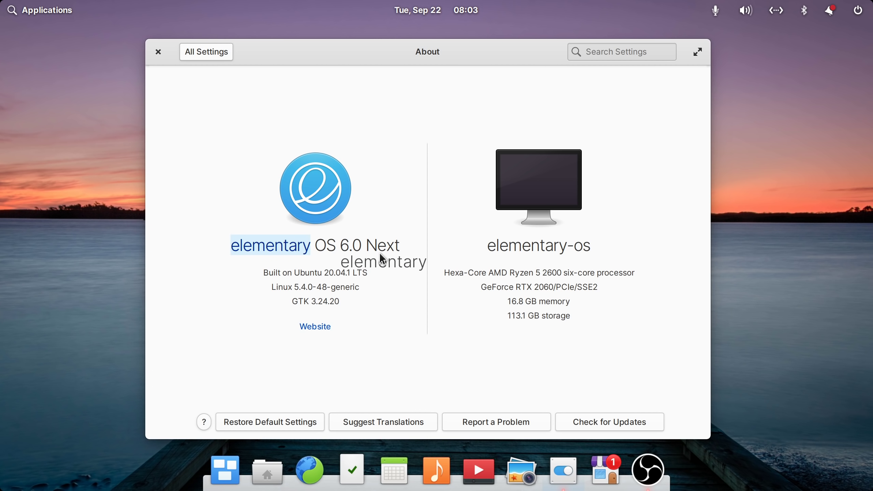
- Highlight the elementary OS 6.0 Next name in About, then scroll the downloads page to Latest Builds
drag(403, 246, 219, 245)
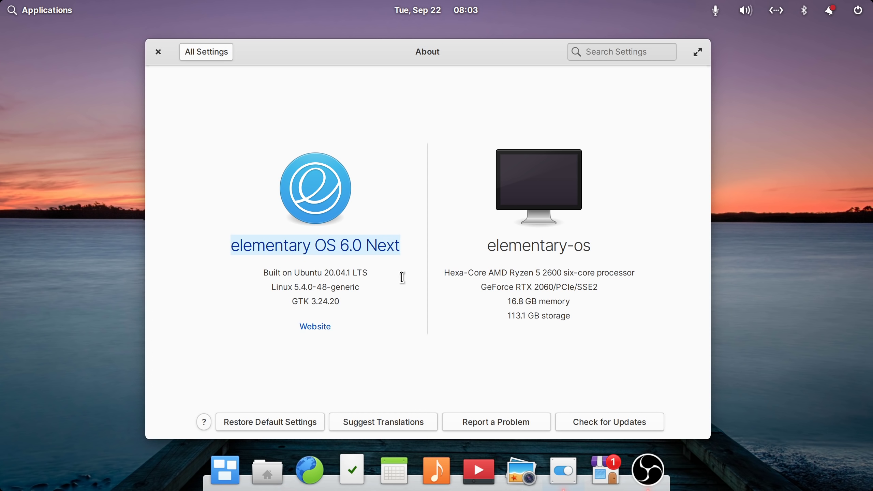
click(340, 247)
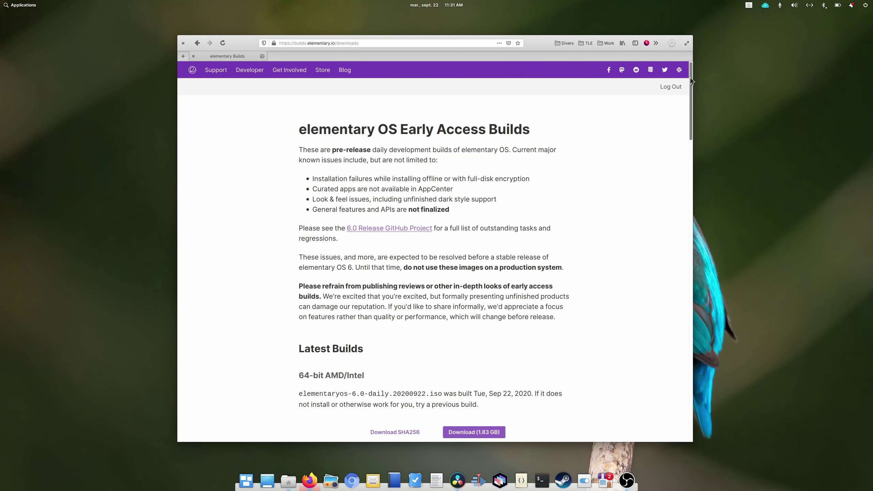
drag(690, 81, 691, 108)
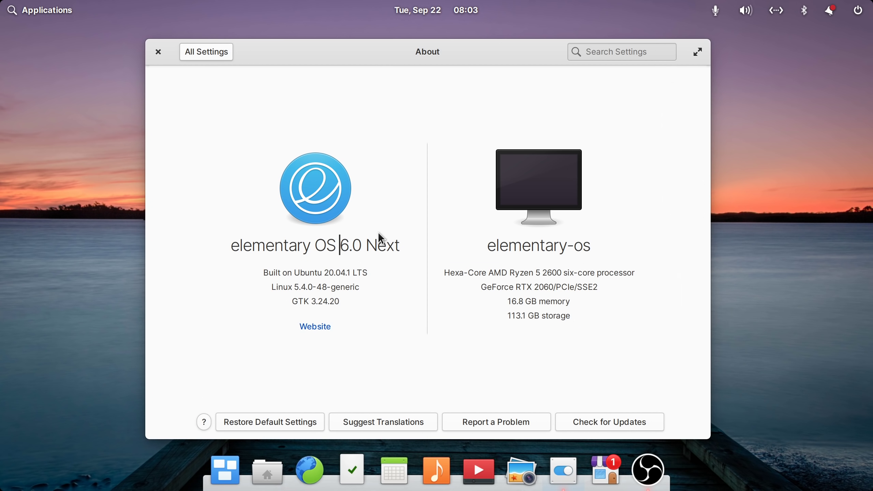
double_click(240, 246)
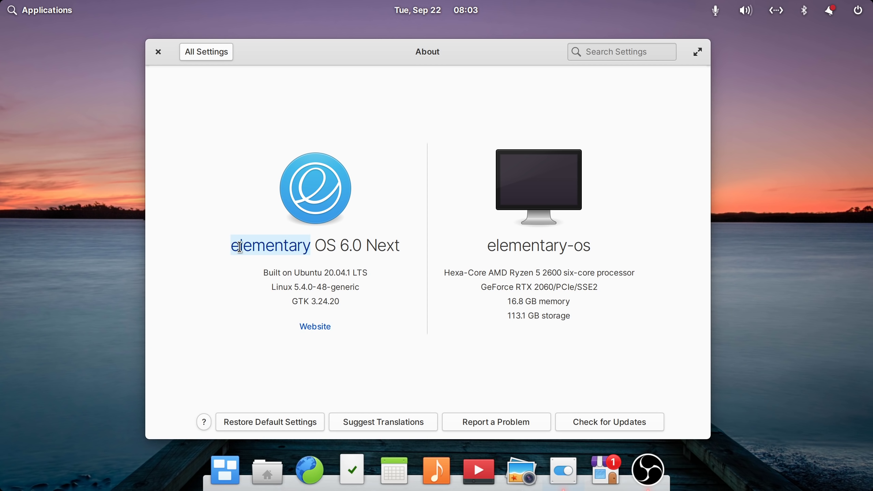
click(281, 248)
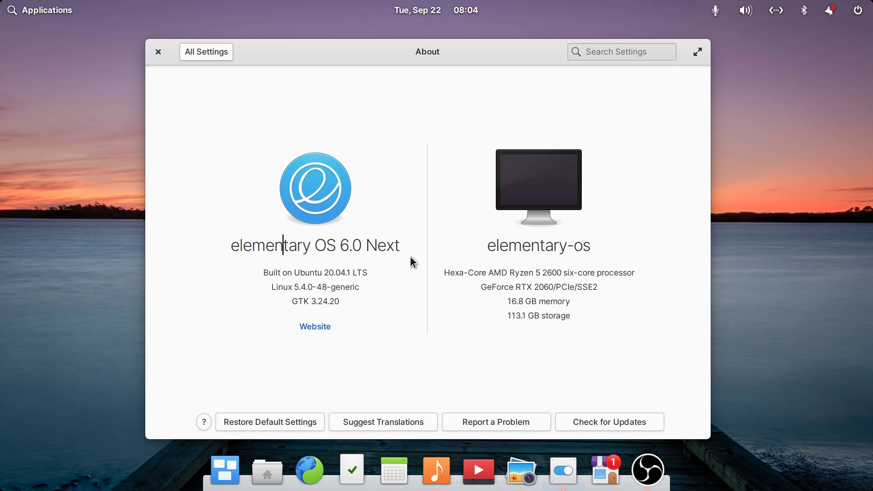
drag(353, 251, 391, 250)
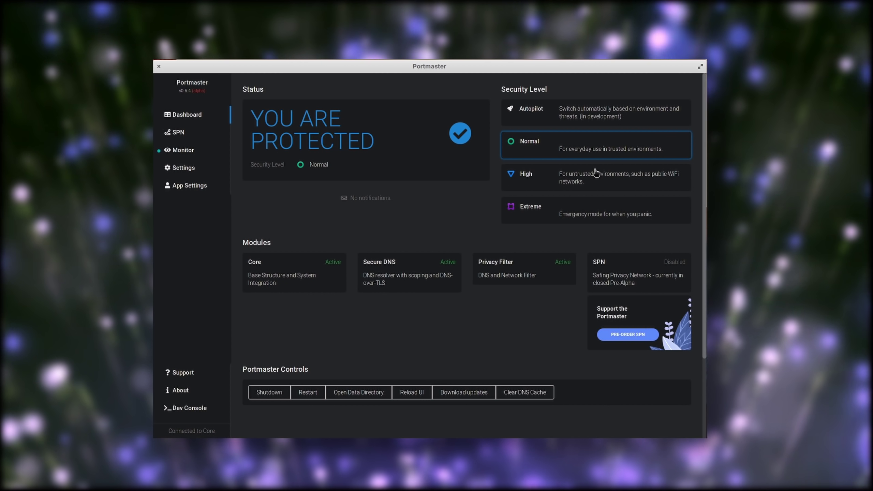
- Try the High and Extreme security levels, return to Normal, then view the Monitor connections list
click(564, 172)
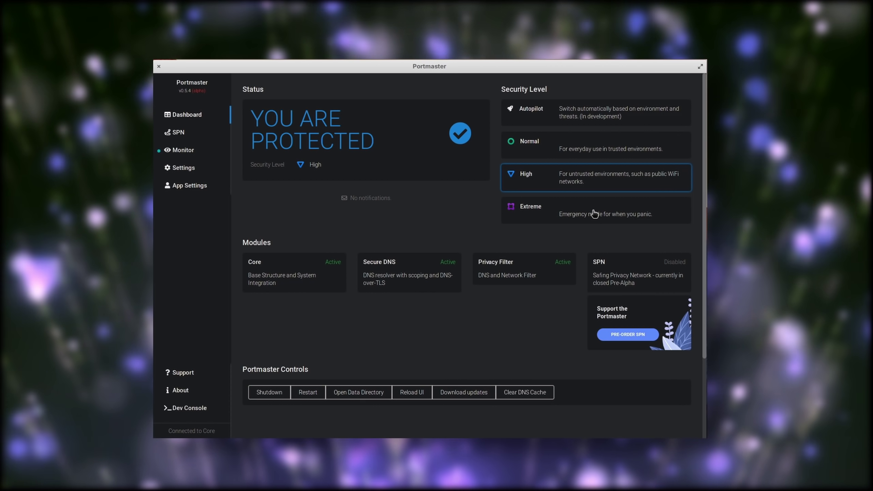
click(594, 214)
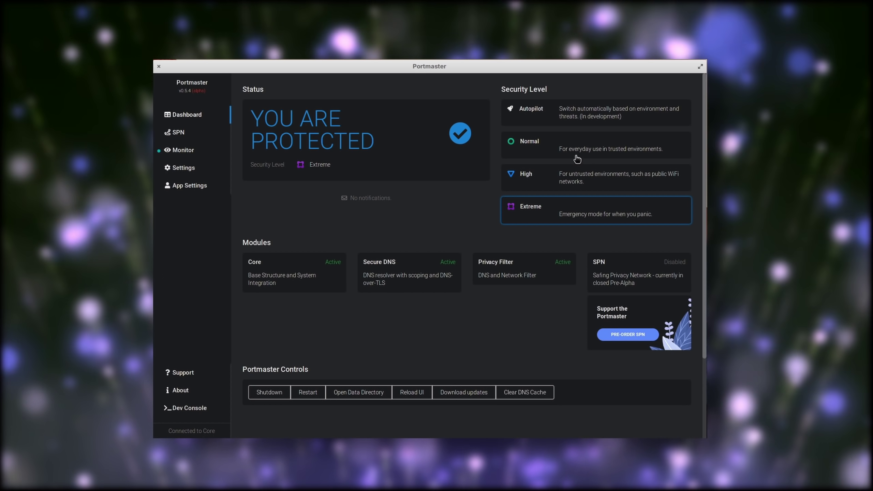
click(576, 151)
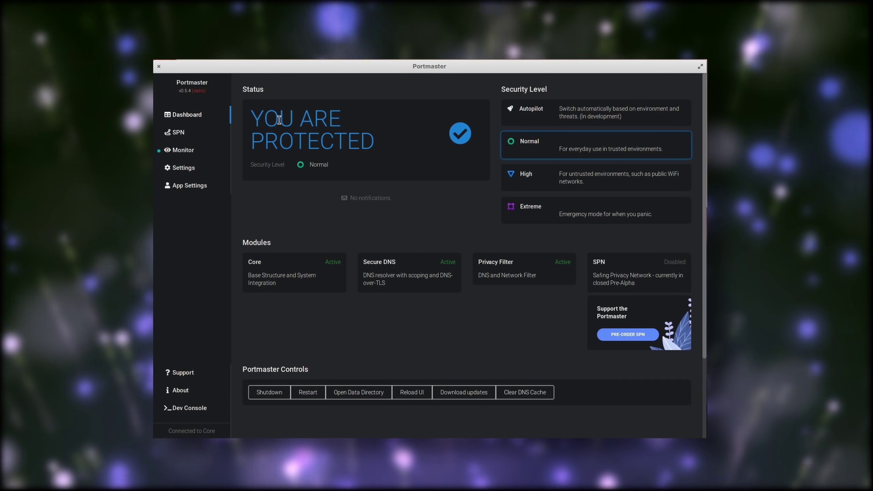
click(178, 169)
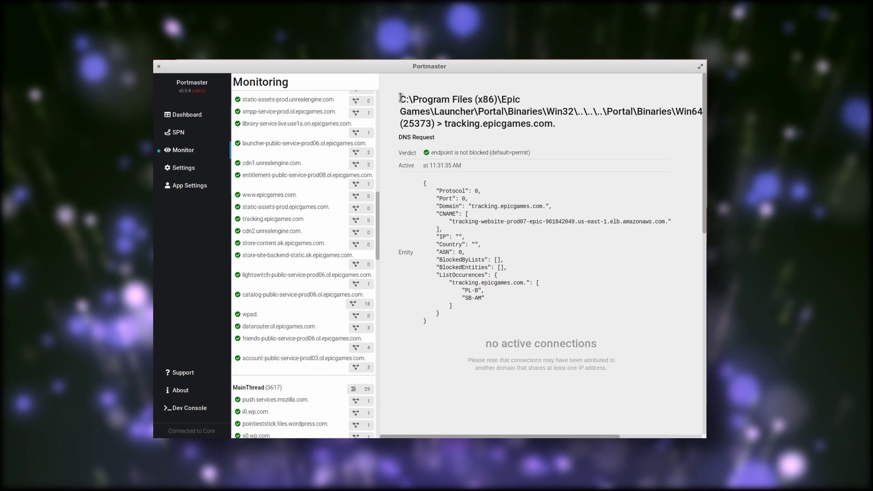
- Select the program path and the CNAME hostname in the connection details
drag(400, 98, 569, 128)
click(464, 175)
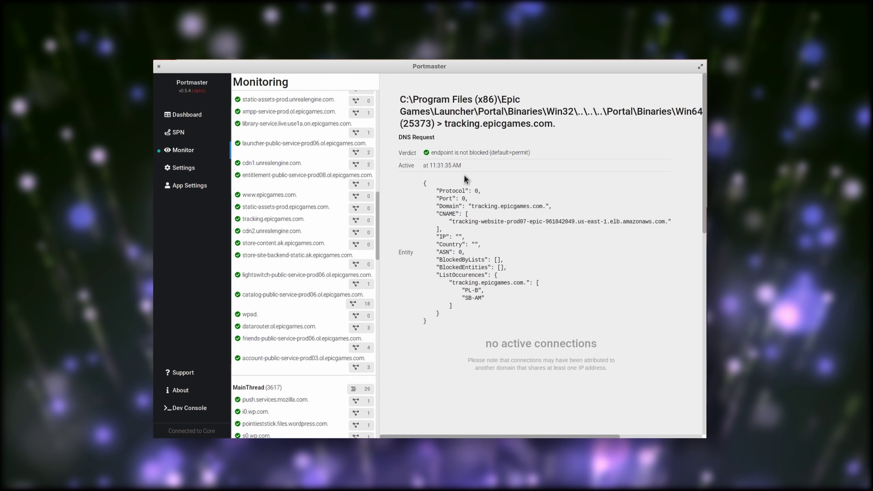
drag(539, 220, 636, 223)
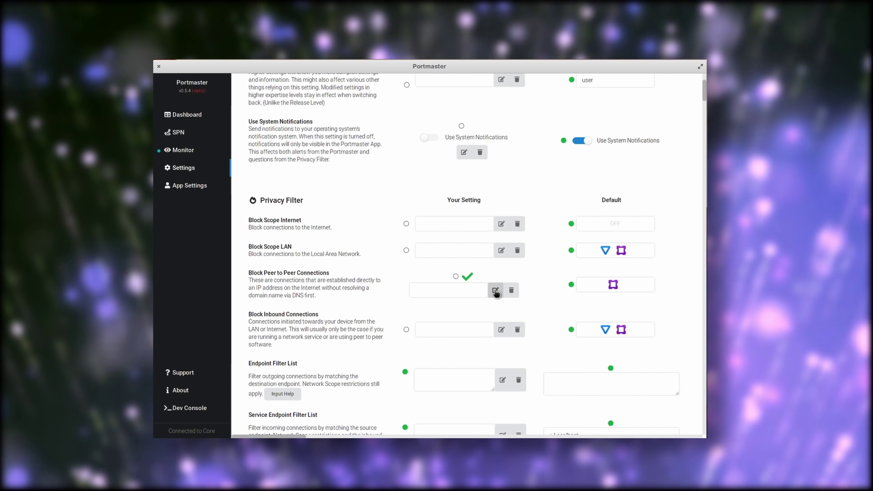
- Set Block Peer to Peer Connections to apply only at the Extreme security level
click(495, 292)
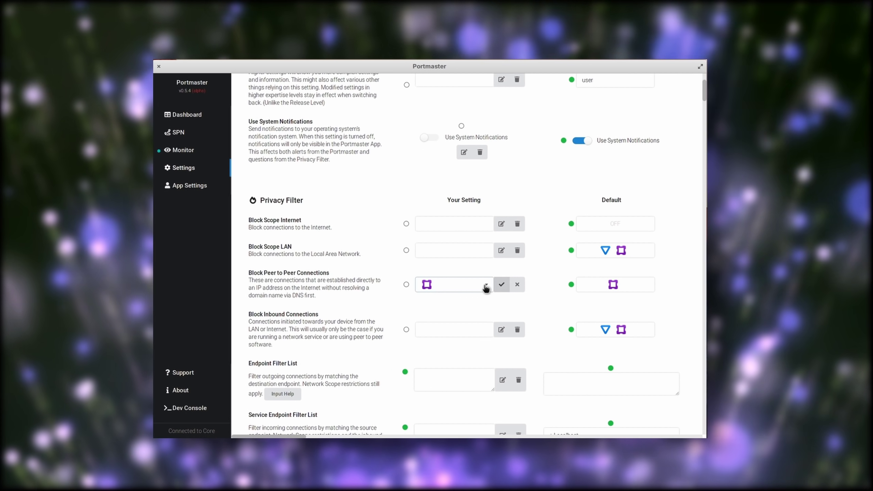
click(485, 285)
click(428, 330)
click(501, 285)
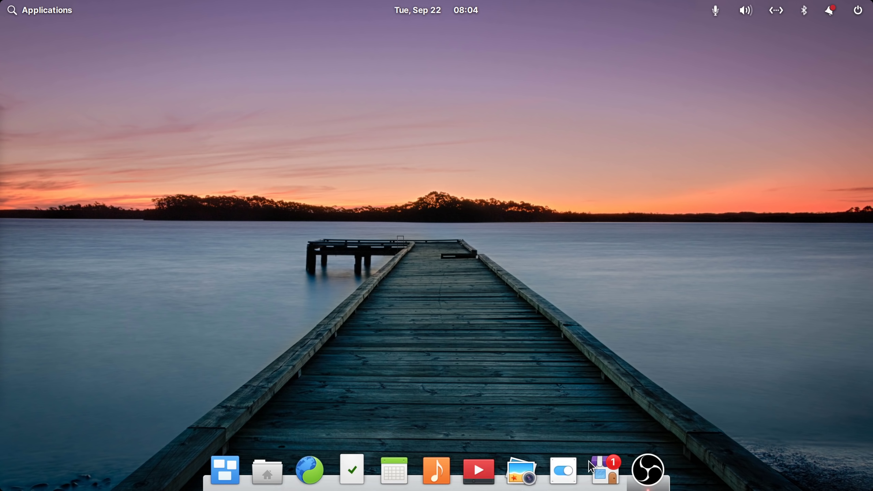
- Open the Applications launcher, page through the app grid, and close it
click(69, 10)
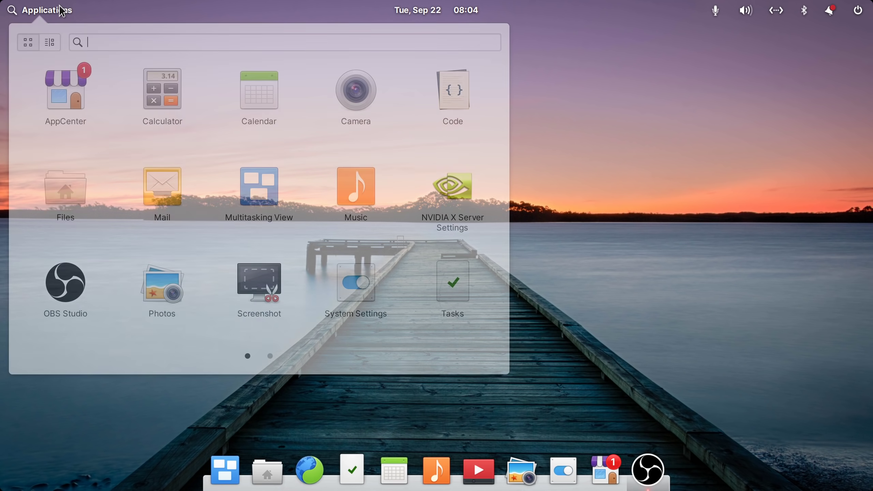
scroll(271, 201, down, 1)
scroll(274, 203, up, 1)
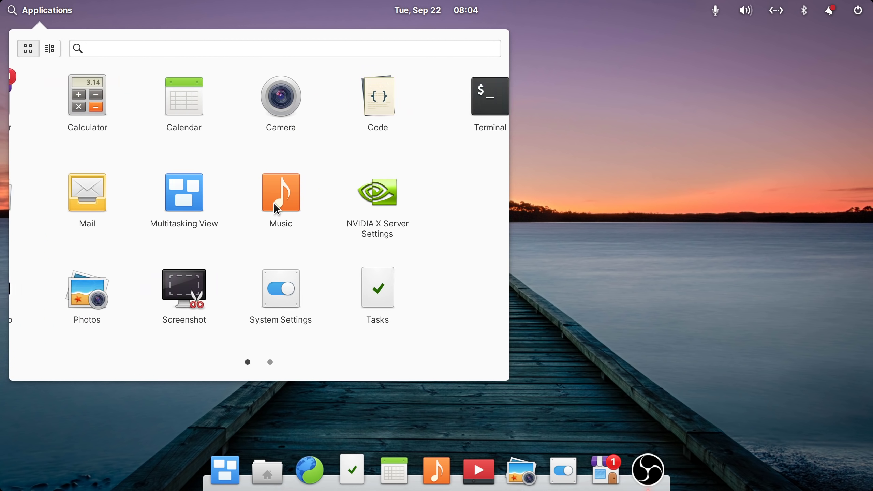
click(616, 129)
- Show the sound indicator menu and look across the other panel indicators
click(720, 9)
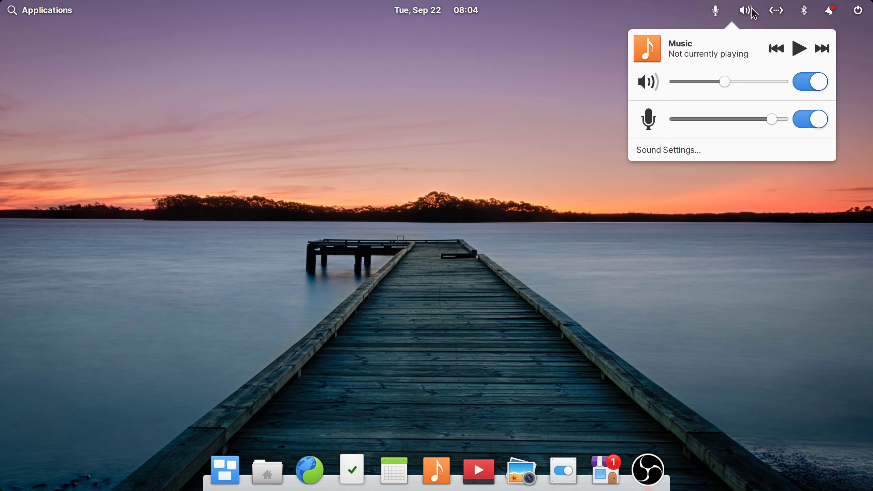
mouse_move(806, 12)
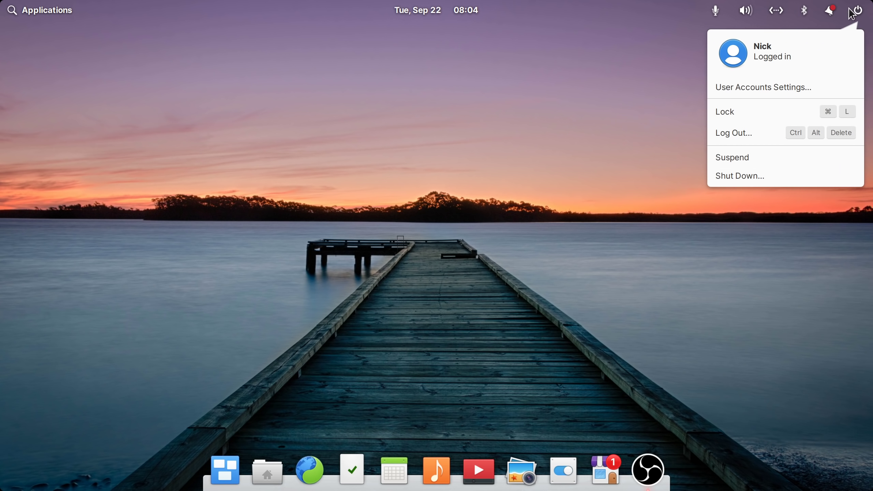
mouse_move(719, 16)
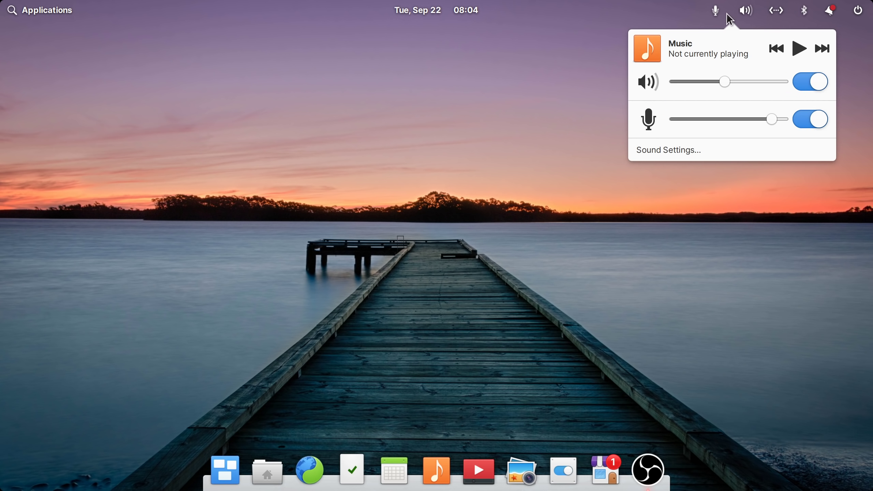
- Open Files on the home folder, then bring up System Settings' Desktop wallpaper page
click(418, 149)
key(super+e)
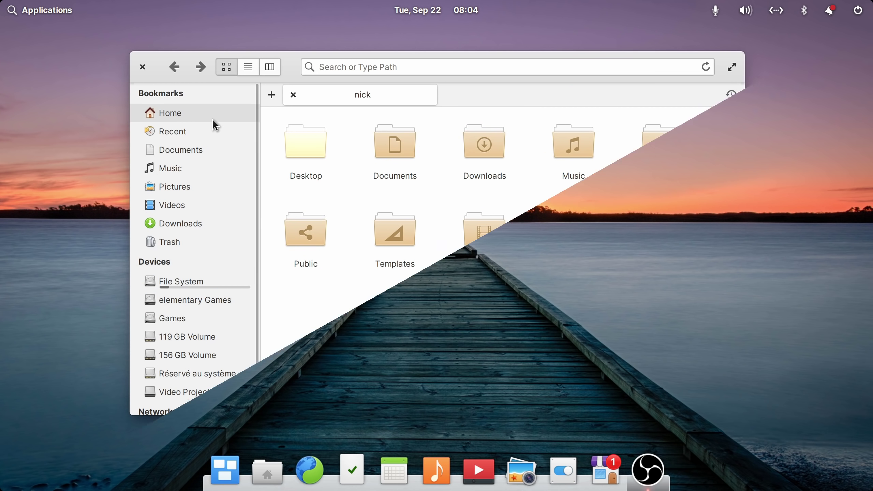
drag(257, 216, 256, 198)
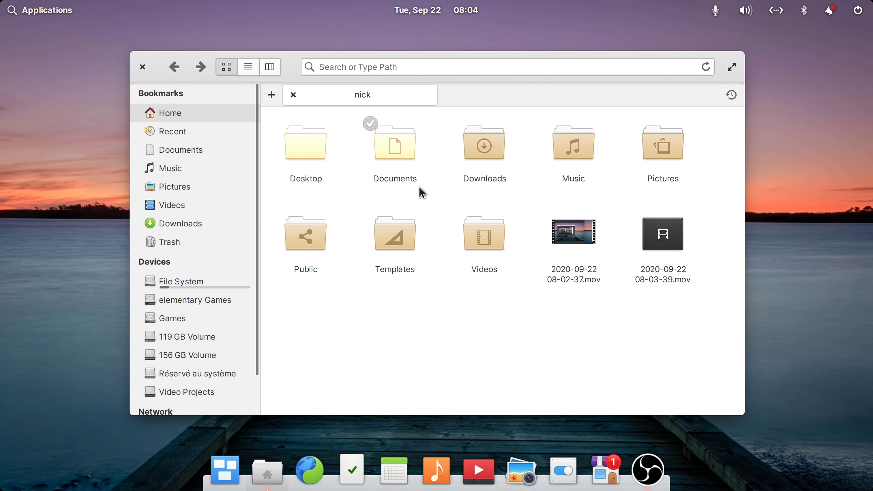
click(563, 469)
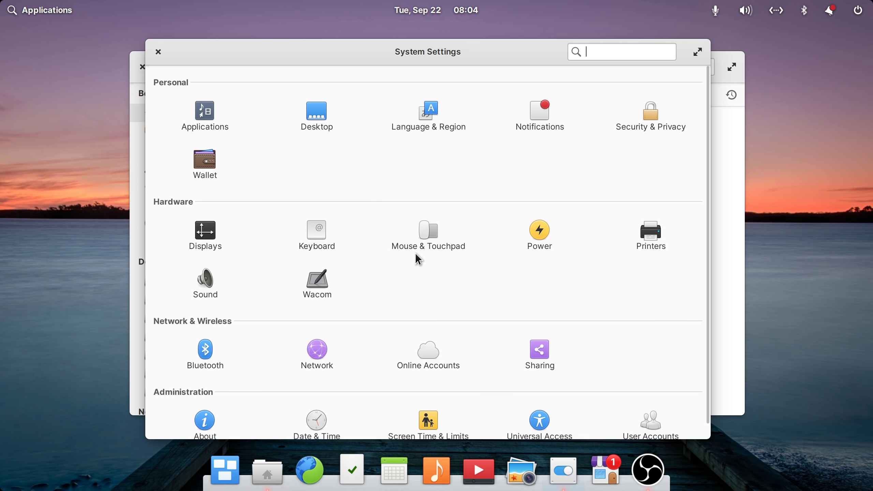
click(317, 117)
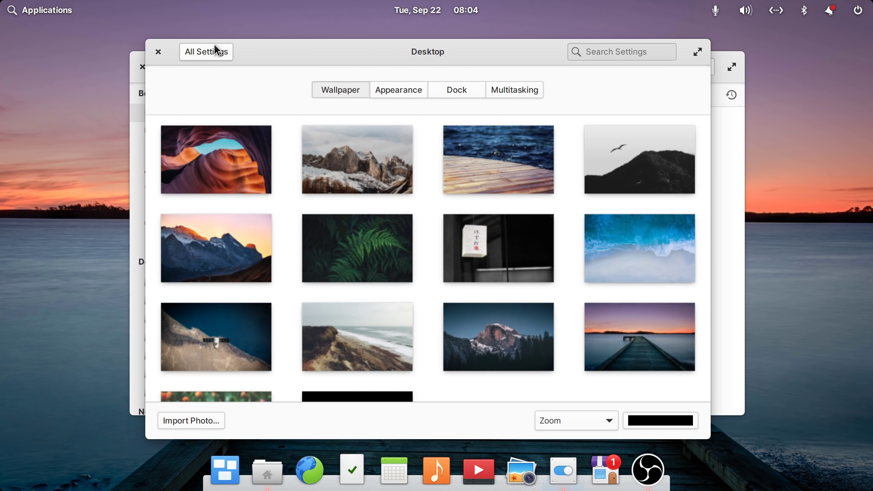
- Close Settings and switch Files through list, column and list views, then back to icons
click(159, 53)
click(247, 72)
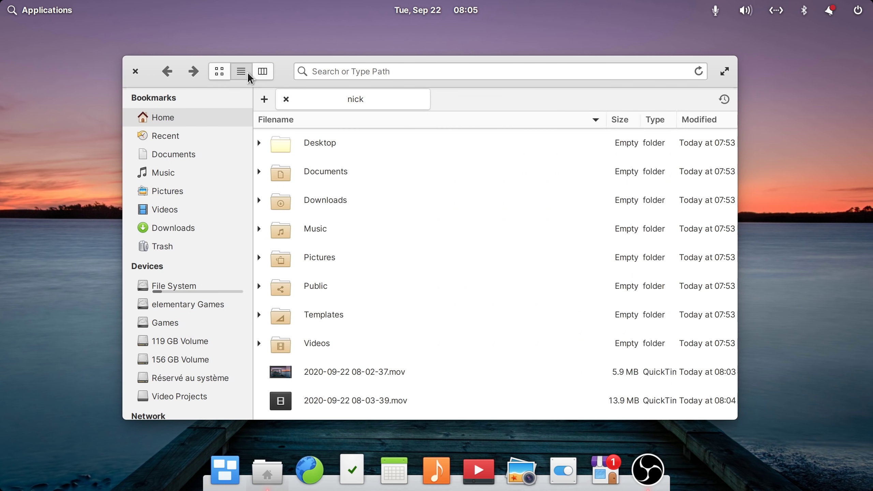
click(266, 71)
click(242, 73)
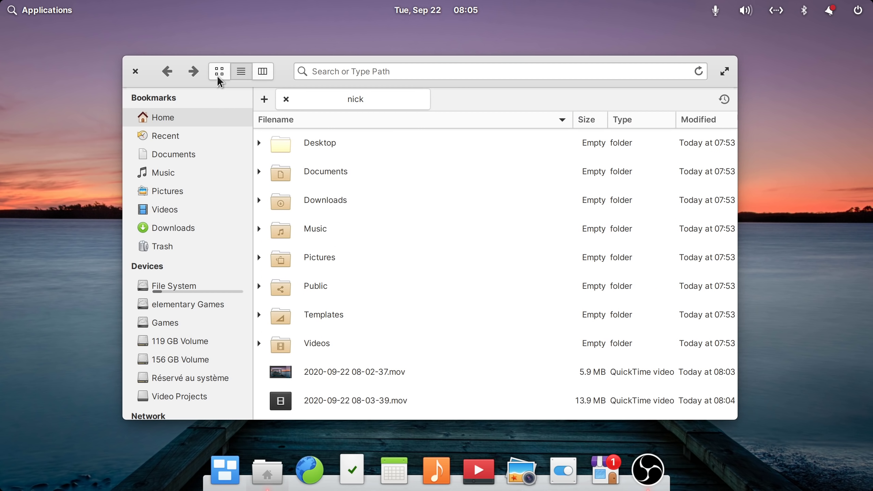
click(213, 74)
- Turn off dwell click and set the pointer size to the largest option
right_click(298, 150)
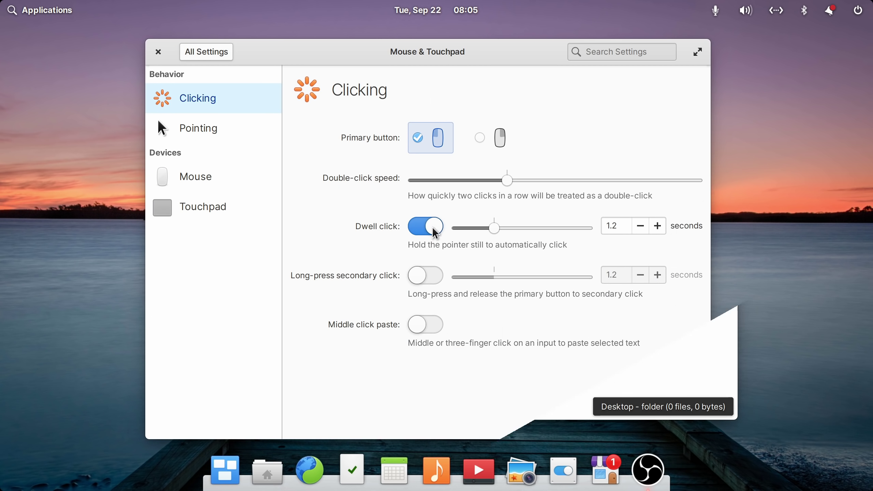
click(434, 232)
click(213, 130)
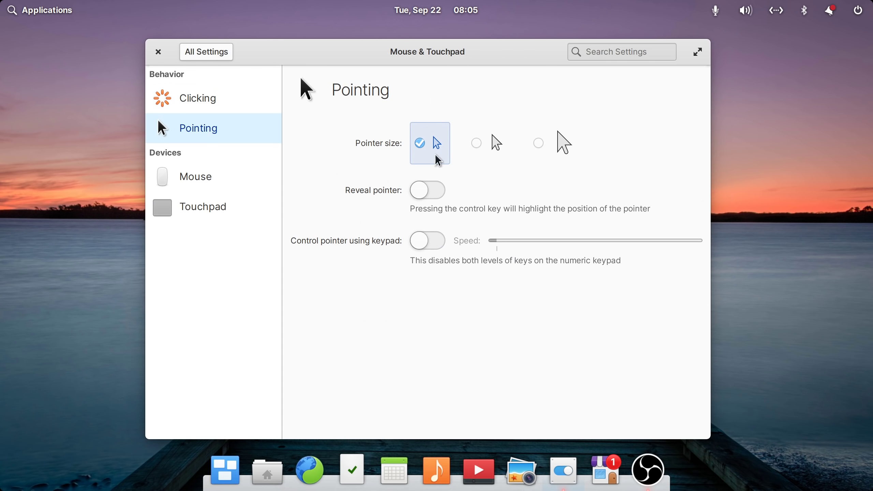
click(477, 148)
click(538, 148)
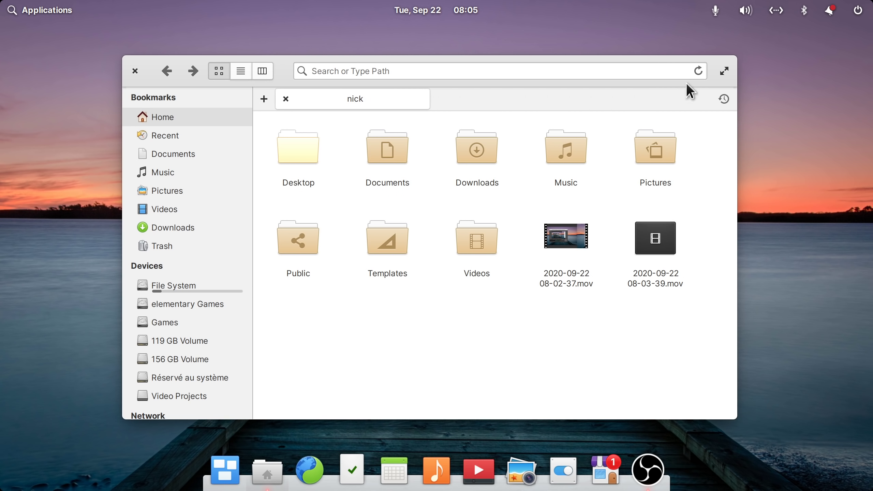
click(563, 470)
drag(234, 65, 454, 57)
click(285, 86)
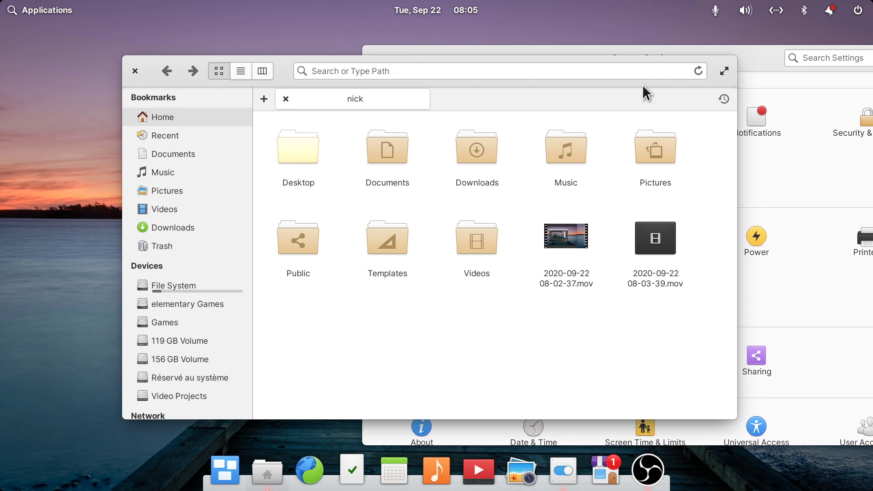
click(755, 67)
click(290, 84)
click(746, 62)
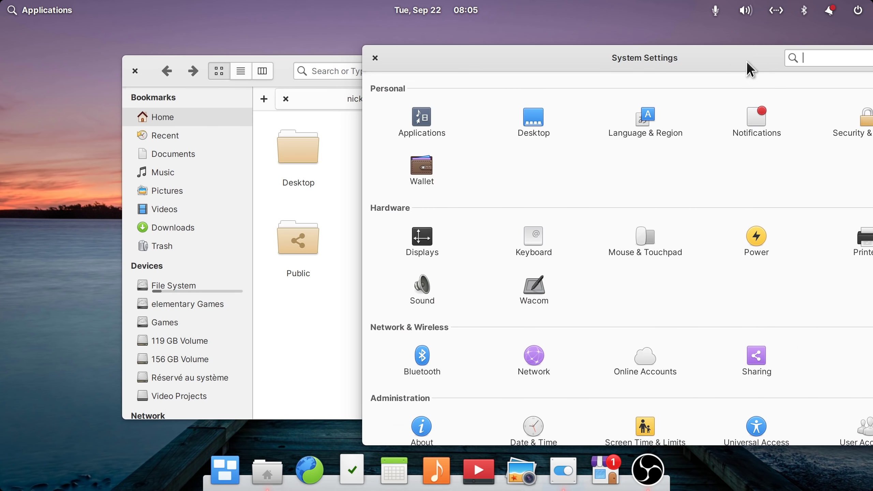
click(375, 59)
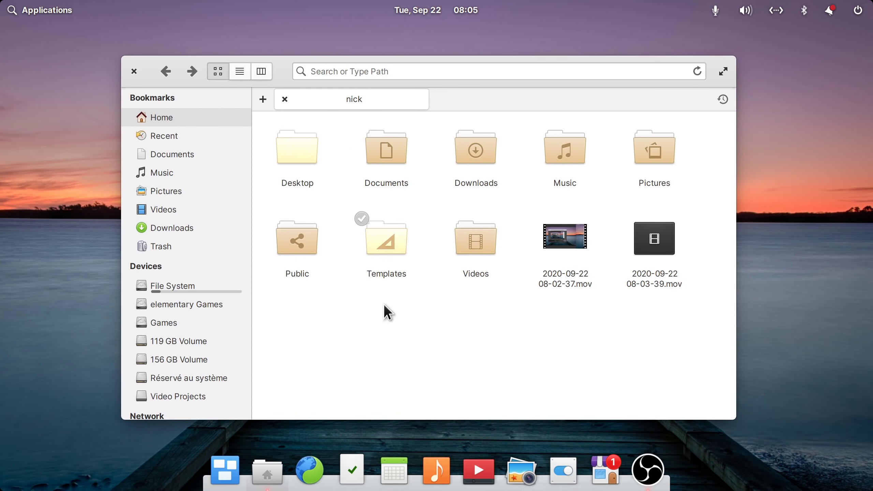
- Launch Calendar and step ahead to October 2020, then back to September
click(394, 470)
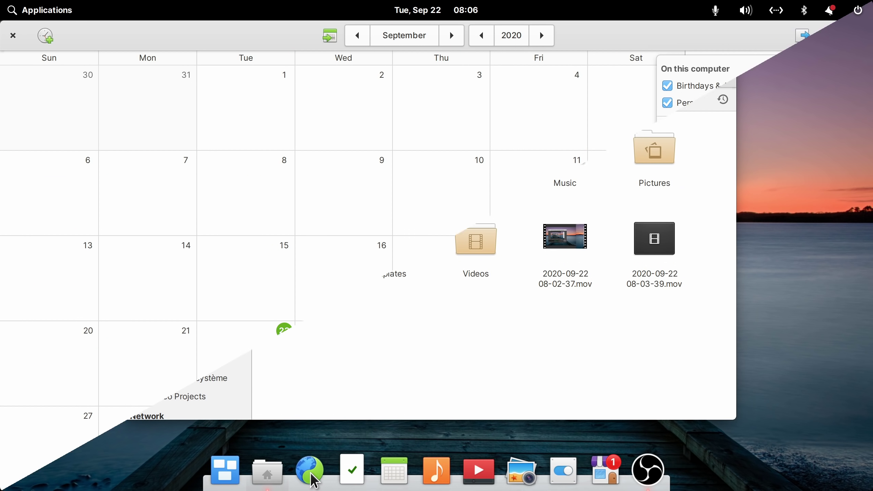
click(463, 65)
click(459, 38)
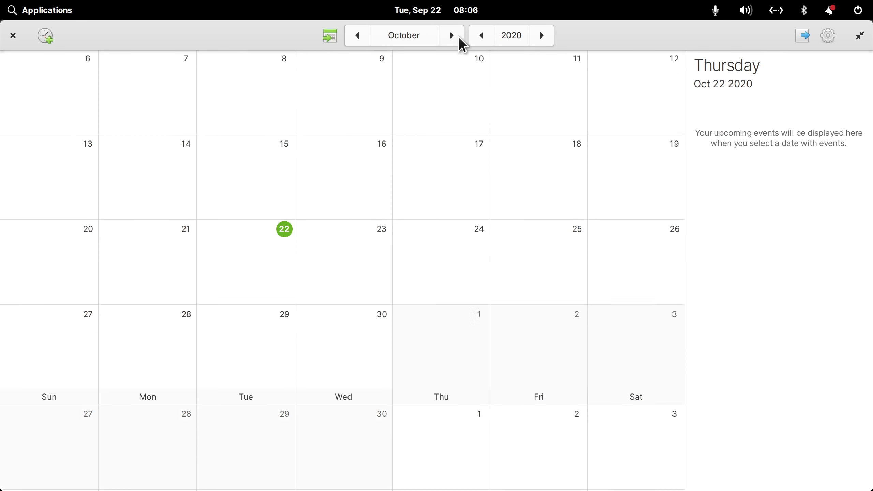
click(354, 41)
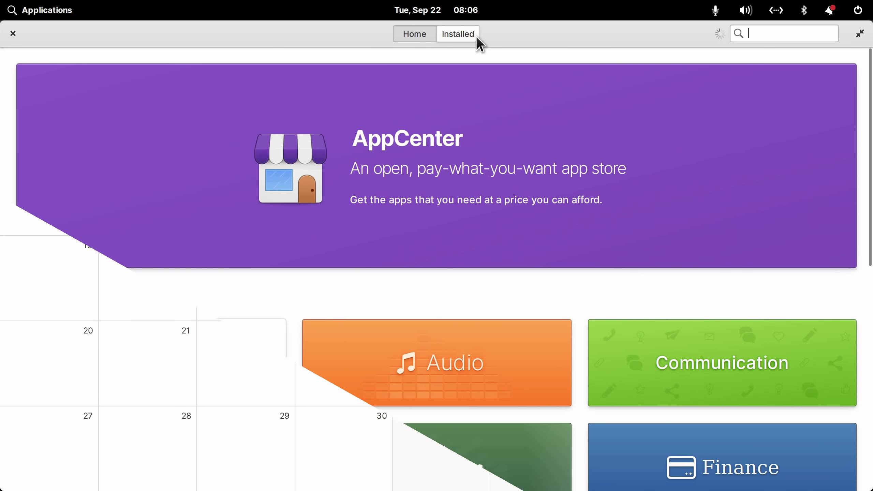
- Review Operating System Updates in AppCenter's Installed list, then toggle between Home and Installed
click(476, 37)
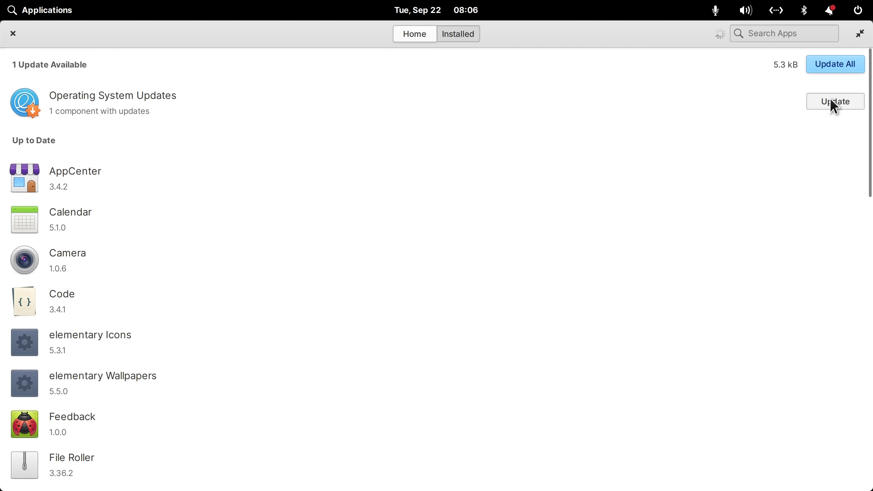
click(297, 110)
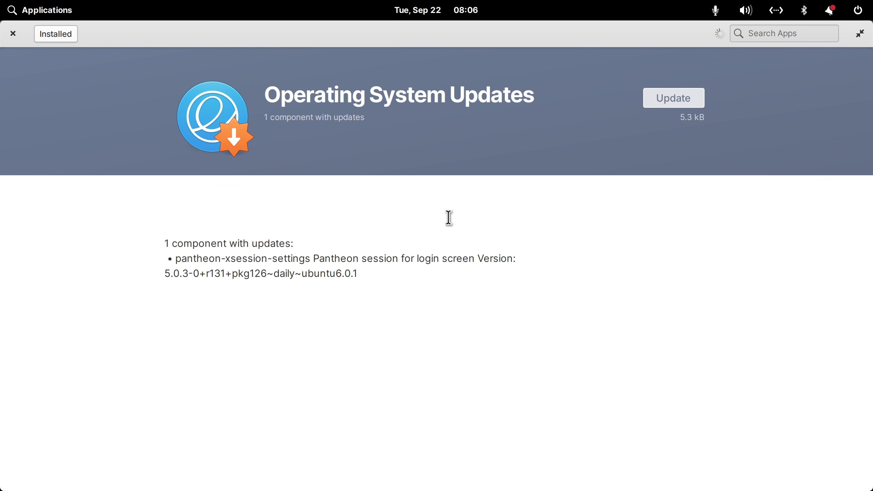
click(66, 34)
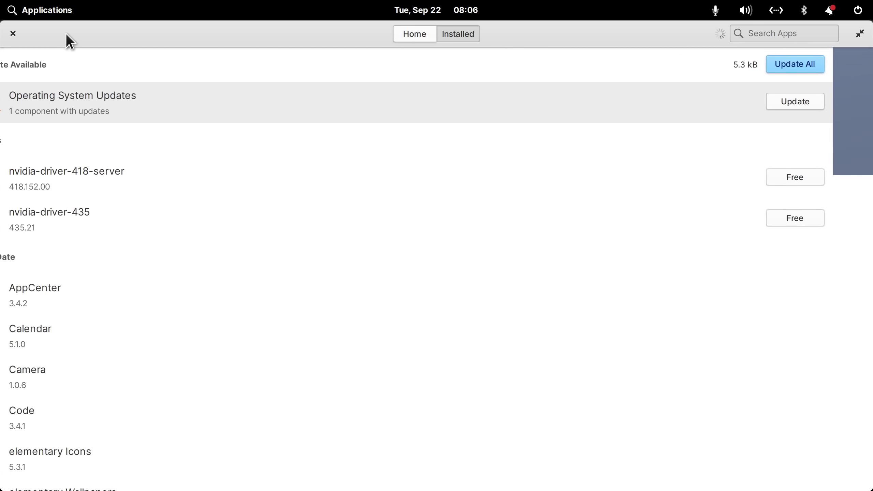
click(407, 37)
click(469, 39)
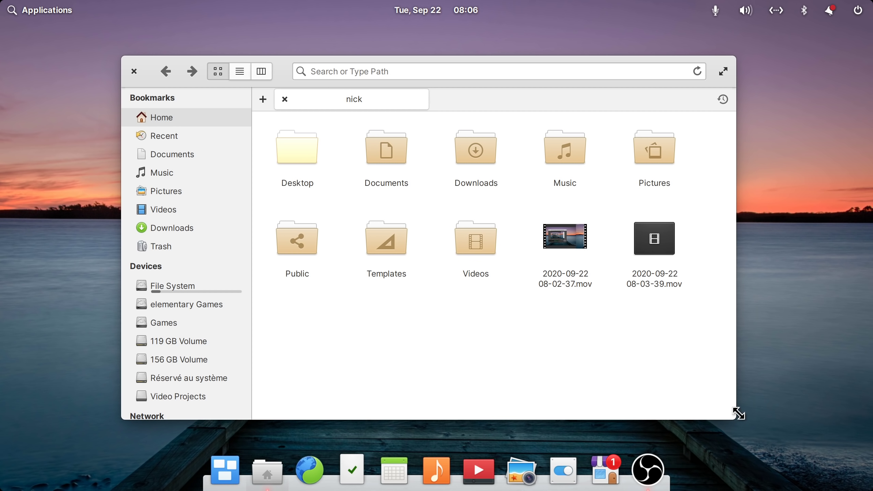
- Open the applications launcher, scroll through its pages, and close it
key(super)
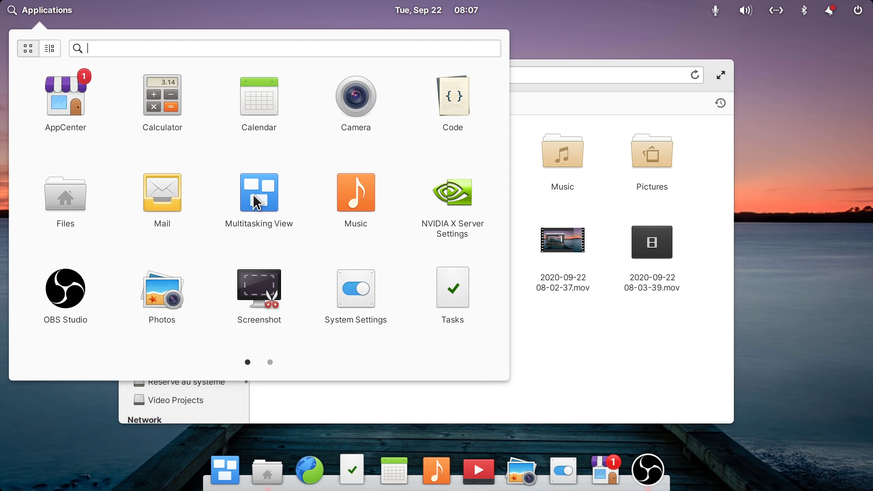
scroll(257, 196, down, 1)
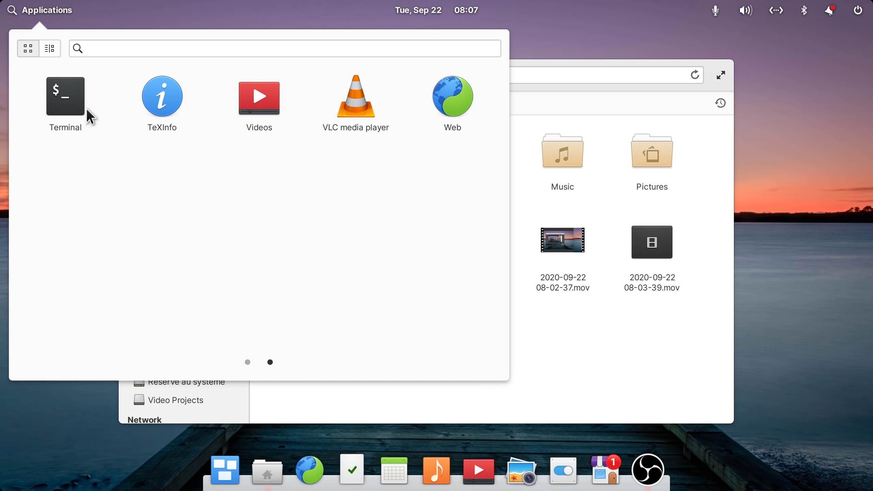
scroll(413, 112, up, 1)
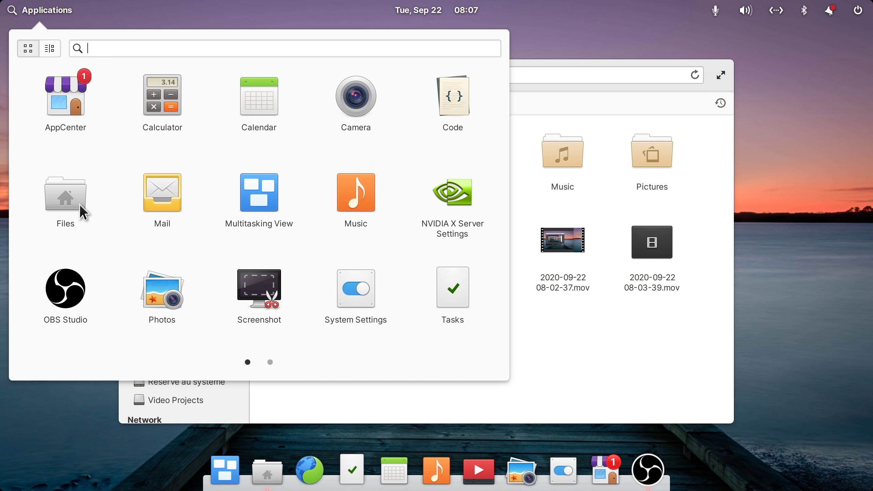
key(Escape)
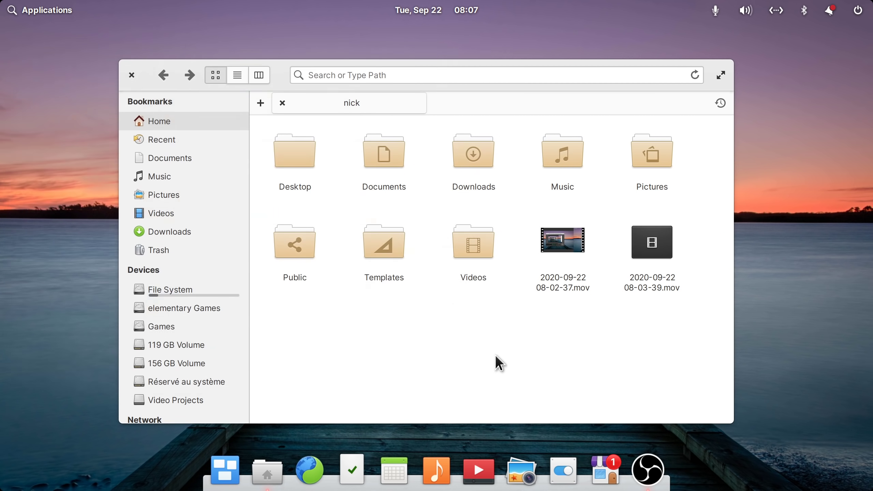
- Visit Recent, Documents, Music, Pictures, Videos, Downloads and Trash, return Home, then open Desktop Appearance
click(176, 141)
click(176, 158)
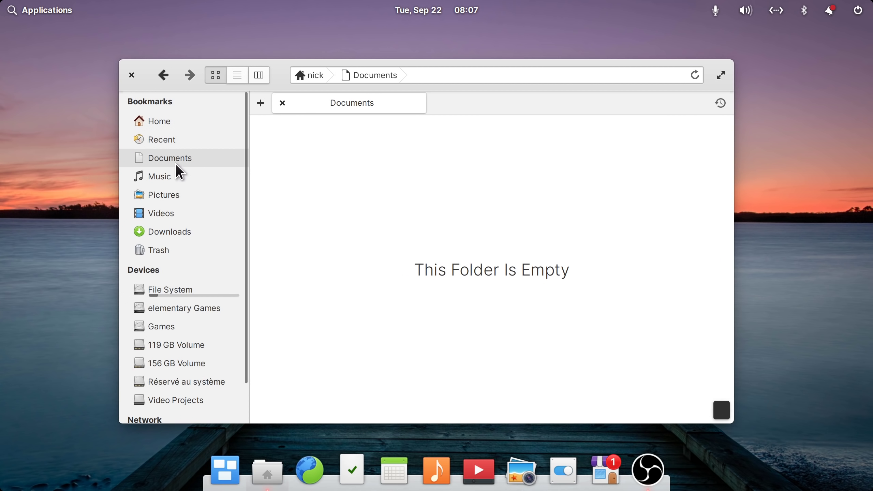
click(172, 176)
click(177, 195)
click(174, 213)
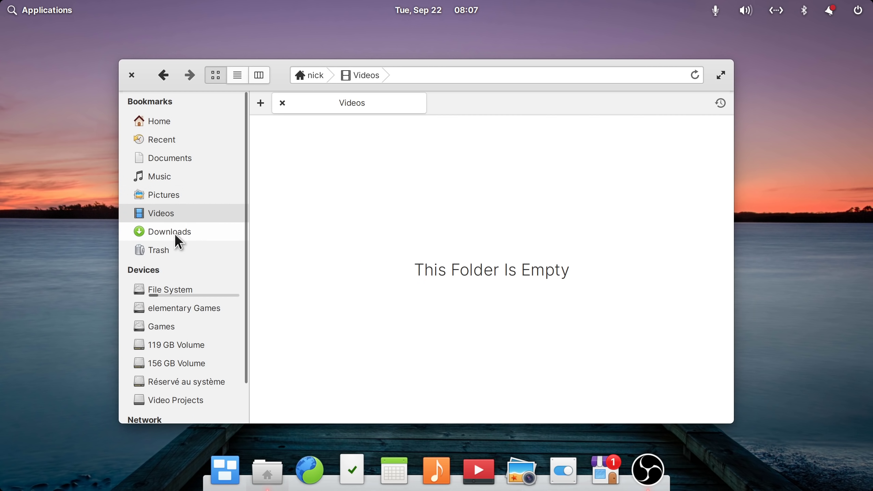
click(174, 232)
click(169, 249)
click(158, 121)
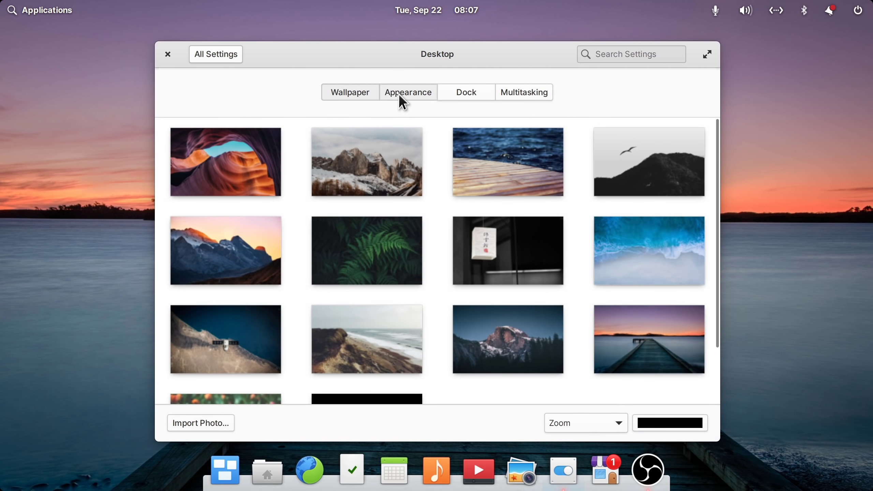
click(400, 96)
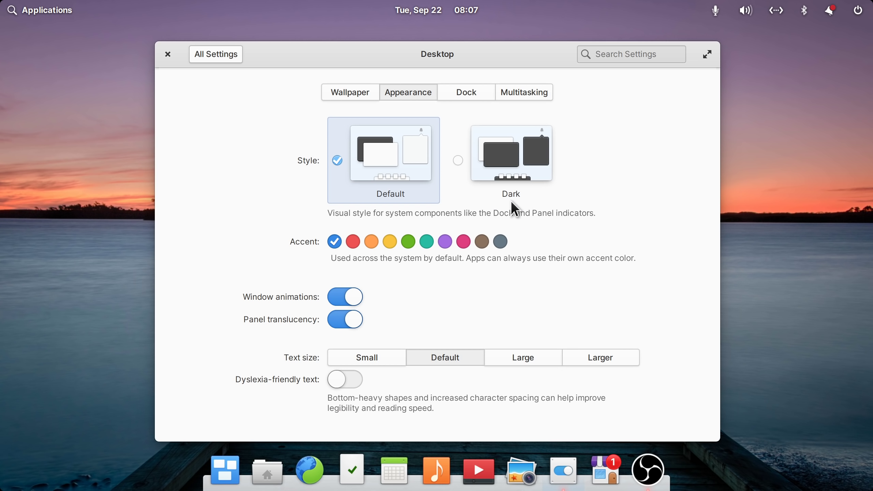
click(353, 243)
click(381, 245)
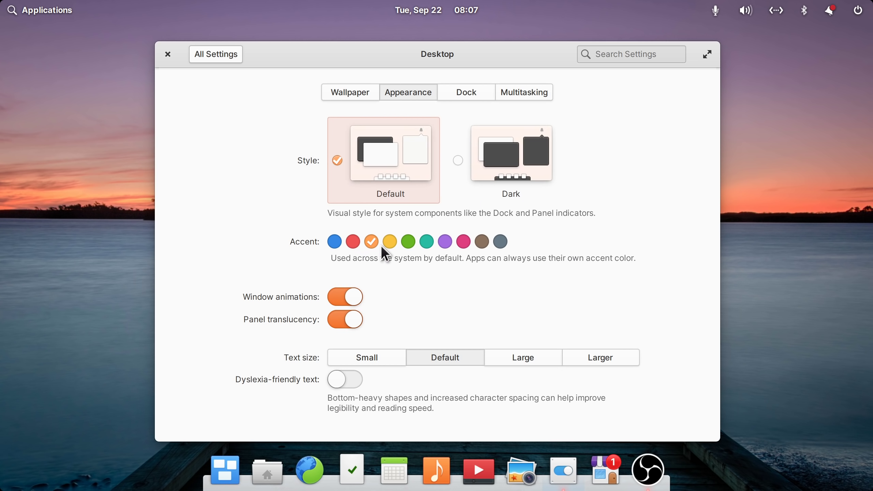
click(391, 244)
click(409, 242)
click(427, 243)
click(464, 243)
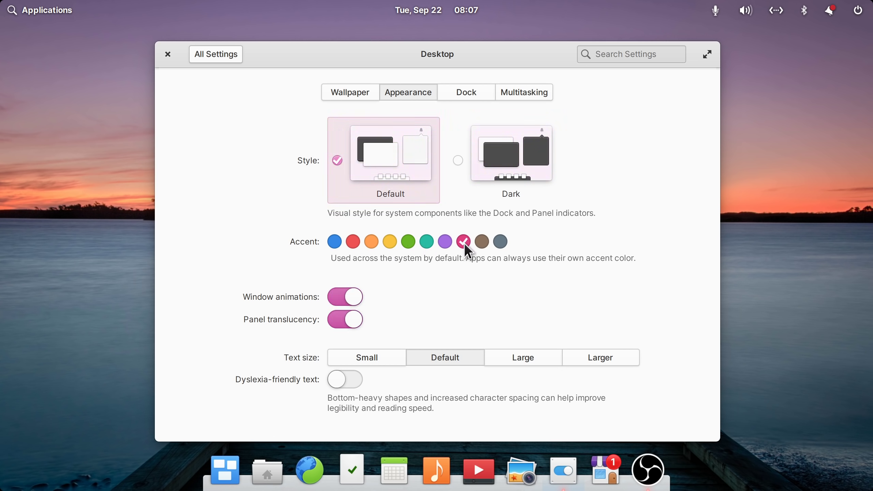
click(481, 252)
click(500, 242)
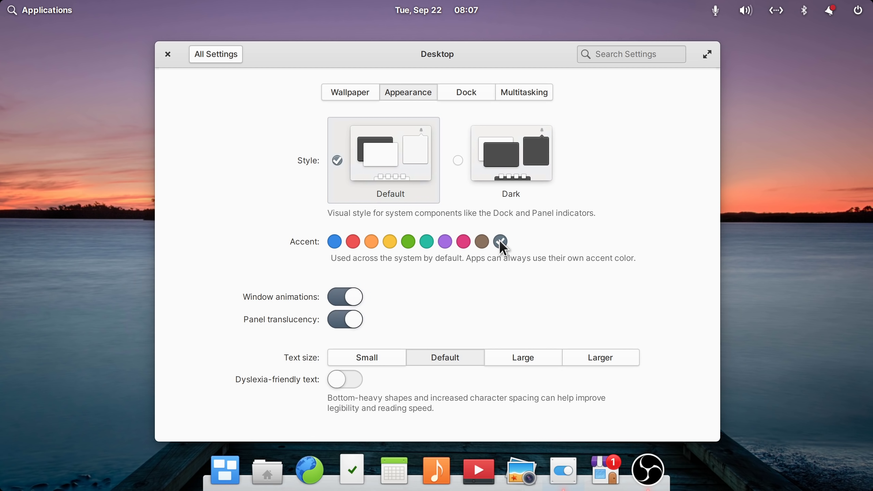
click(353, 244)
click(227, 59)
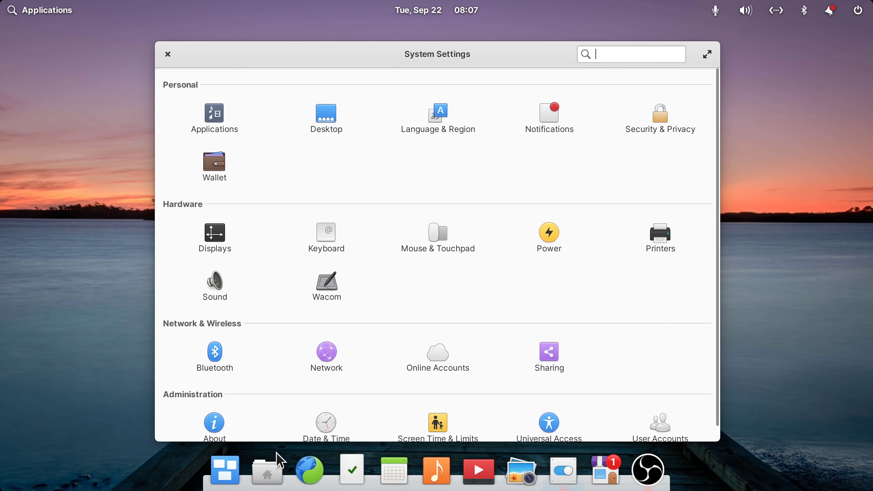
click(268, 471)
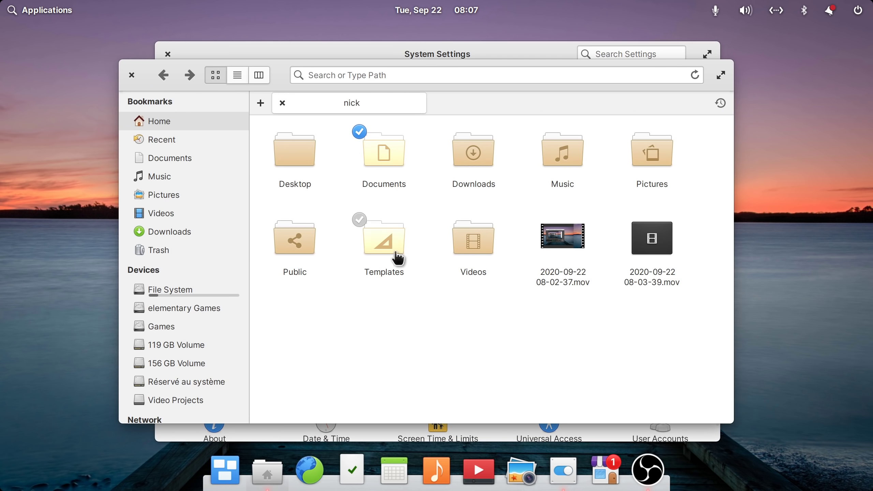
drag(671, 332, 279, 142)
click(386, 347)
right_click(296, 148)
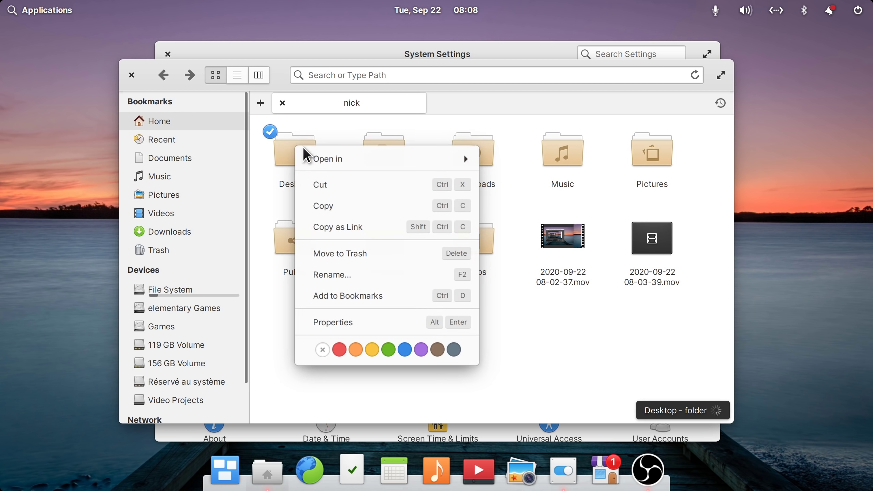
click(571, 327)
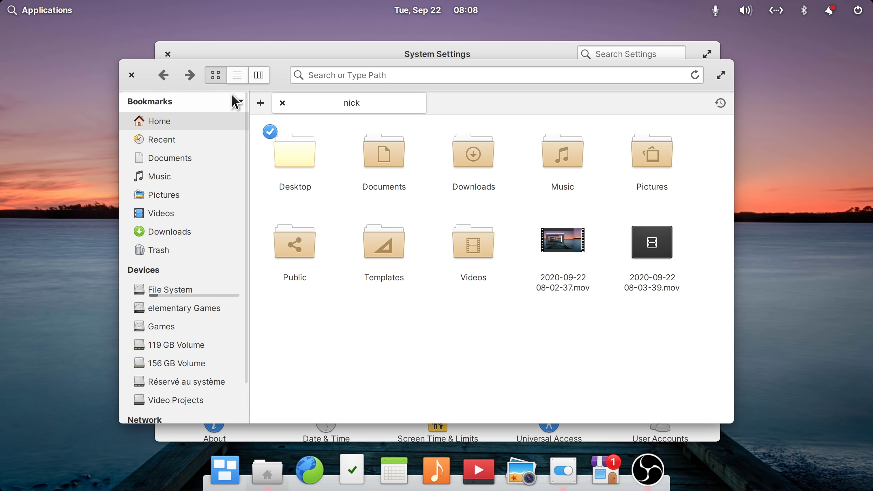
click(133, 76)
click(486, 247)
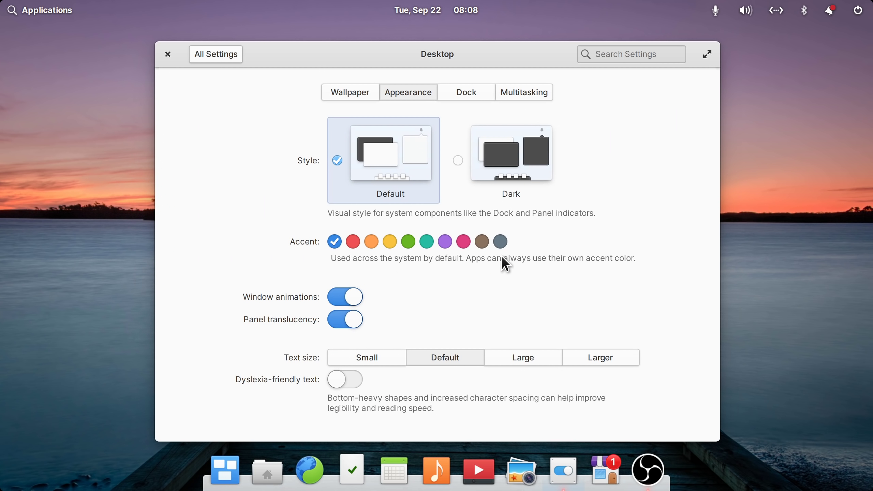
click(526, 167)
click(268, 468)
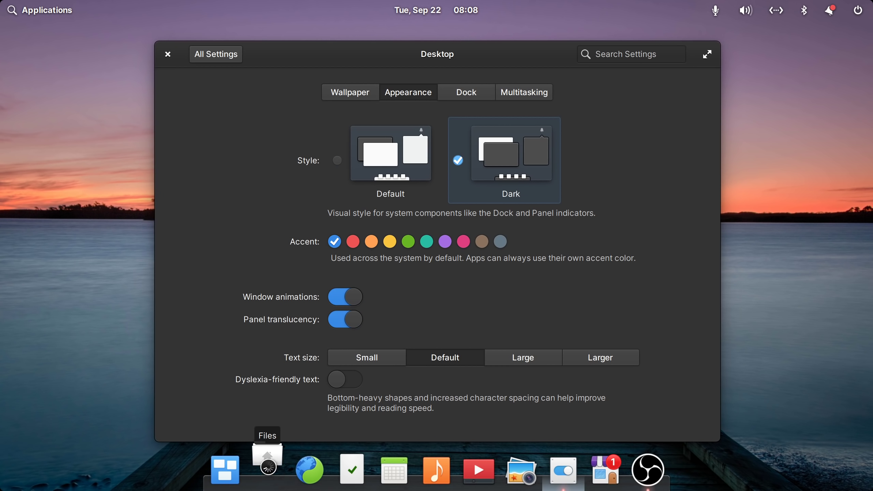
mouse_move(472, 83)
mouse_down()
mouse_move(478, 97)
mouse_move(468, 84)
mouse_up()
click(132, 71)
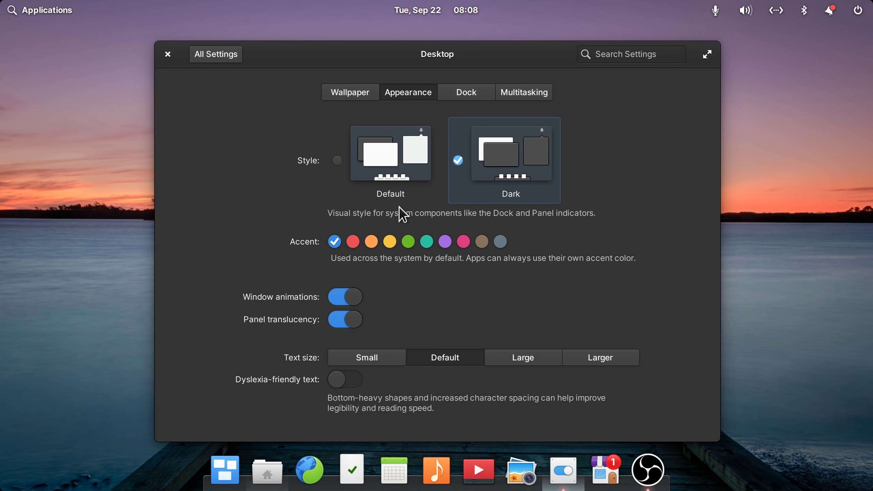
click(606, 470)
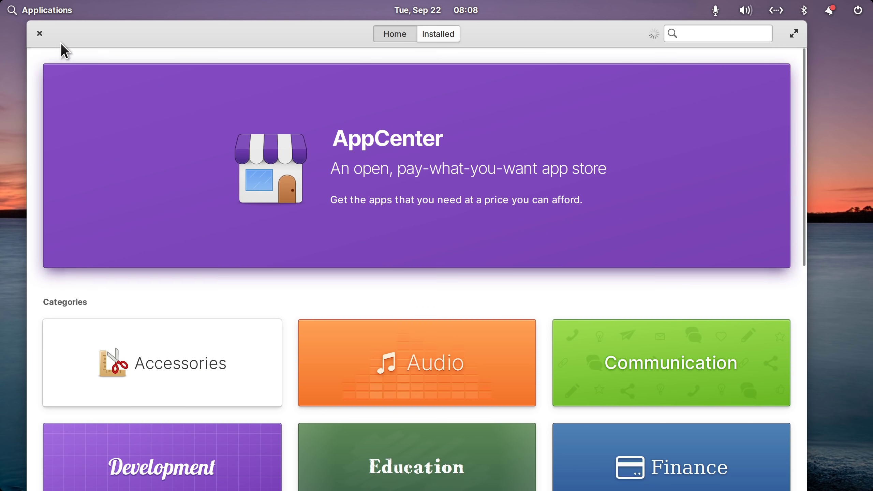
click(40, 34)
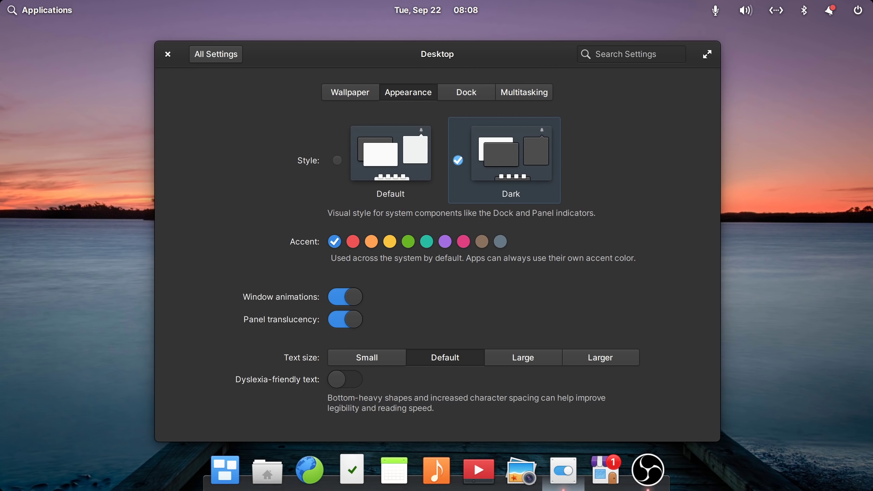
click(394, 469)
click(14, 35)
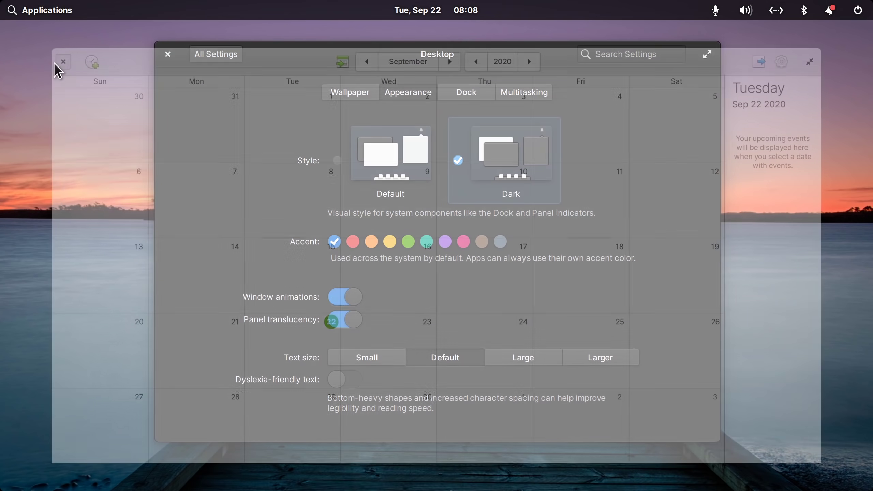
click(67, 15)
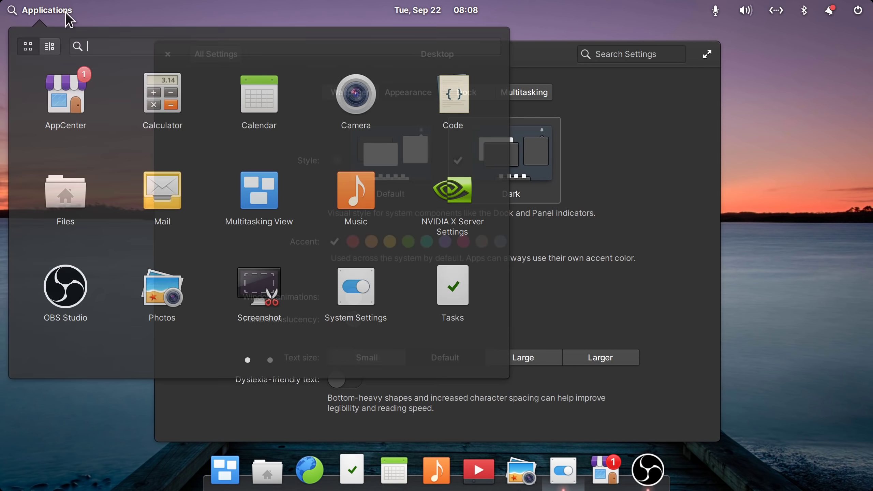
click(166, 195)
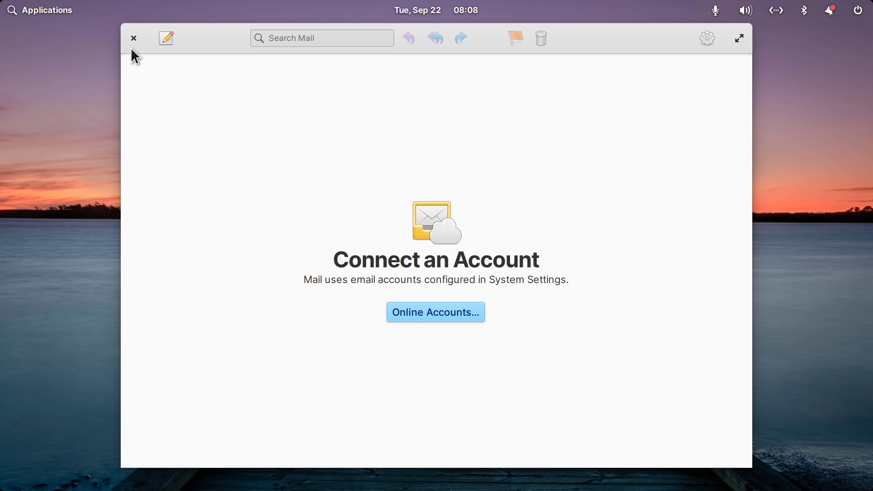
click(134, 38)
click(434, 468)
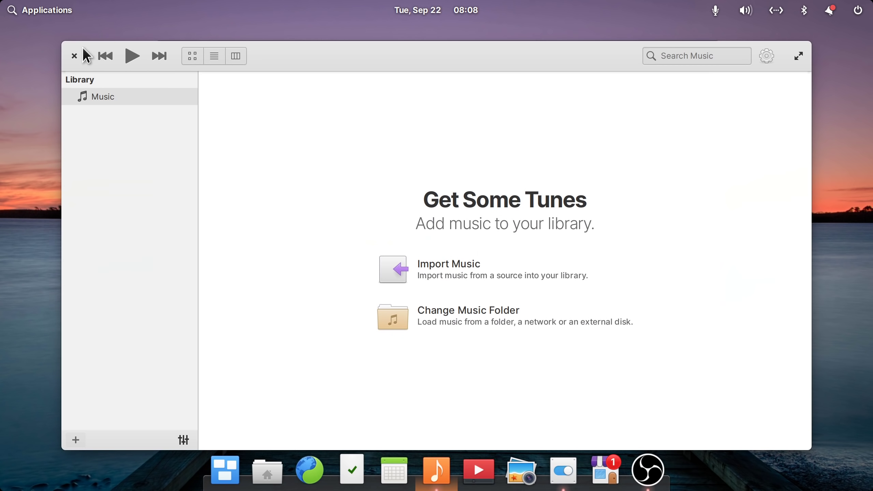
click(74, 54)
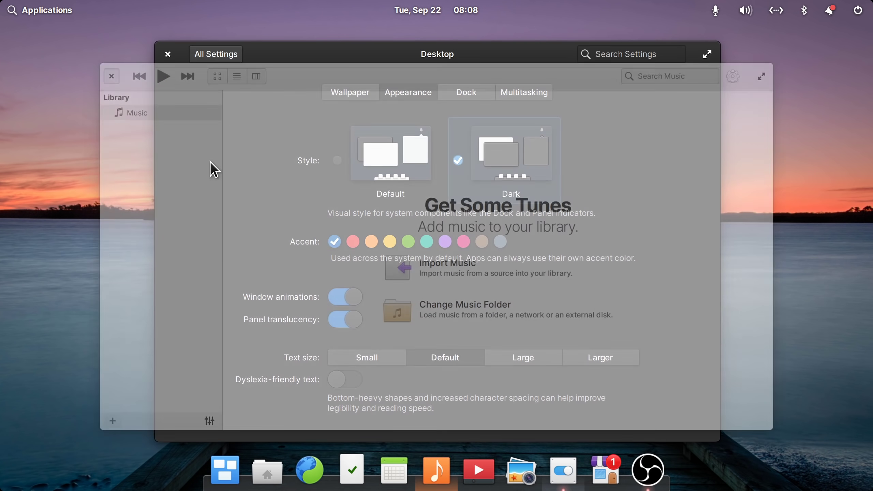
click(478, 469)
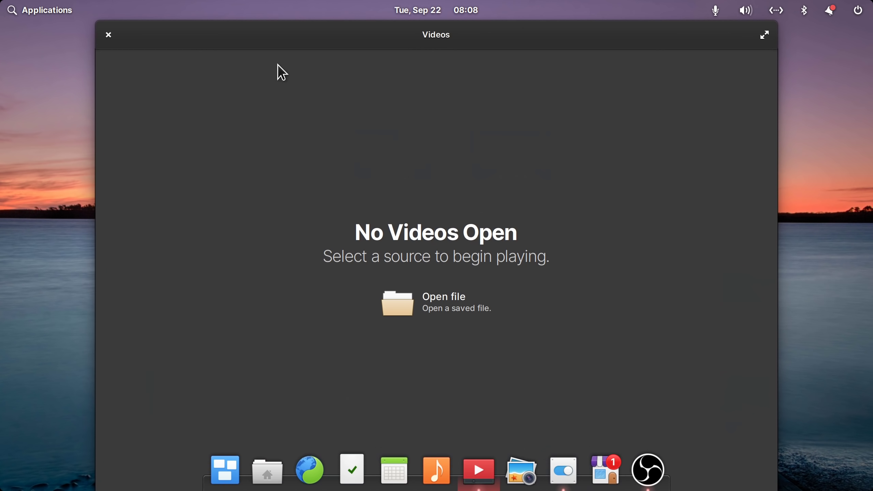
click(108, 34)
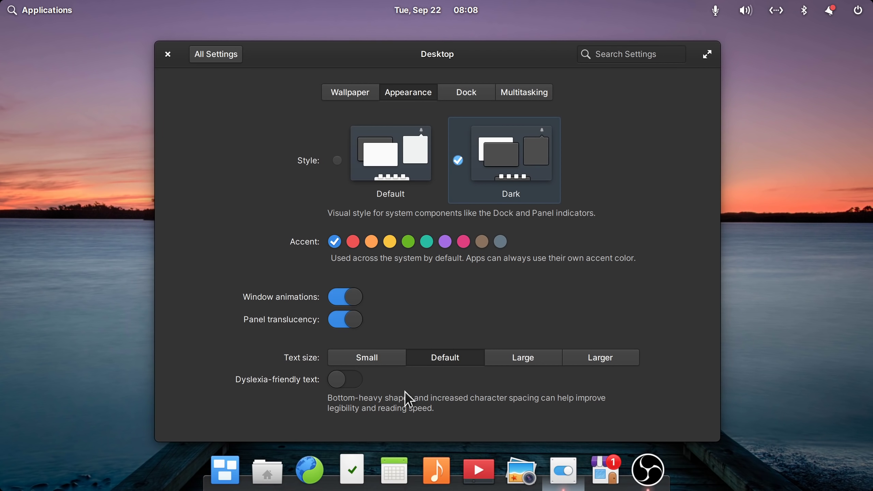
click(224, 471)
click(351, 335)
click(65, 22)
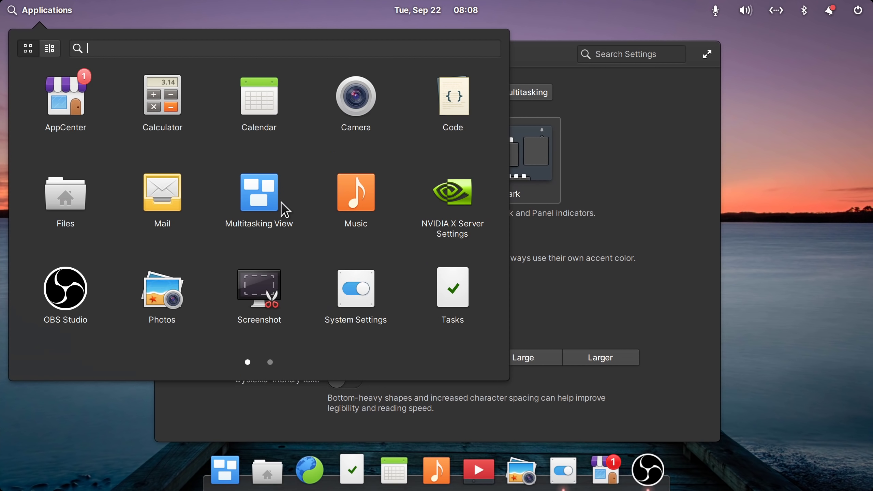
scroll(284, 210, down, 1)
click(456, 14)
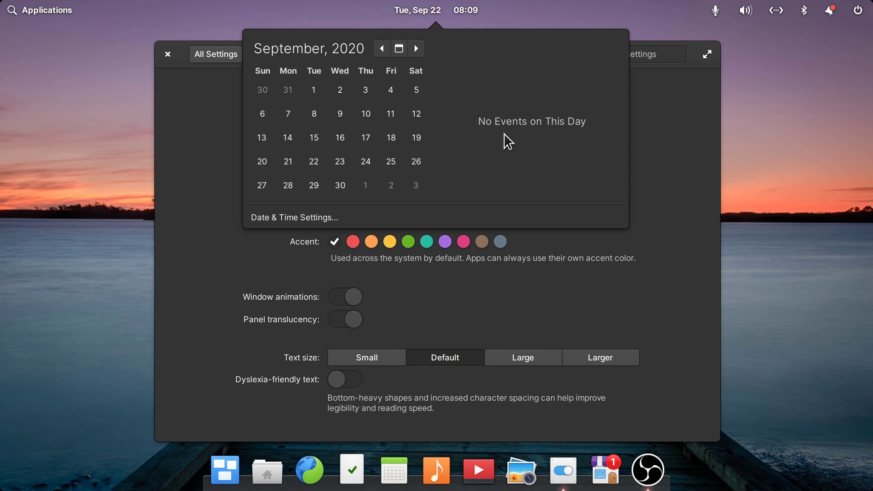
click(712, 12)
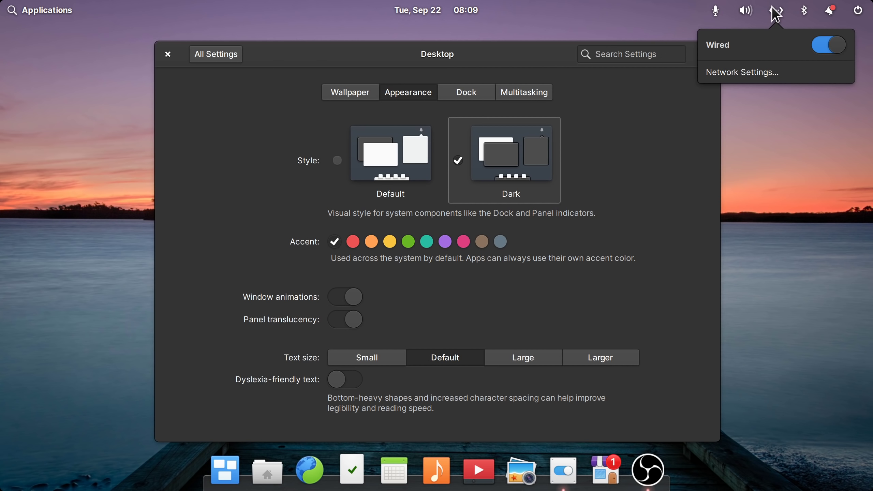
mouse_move(832, 14)
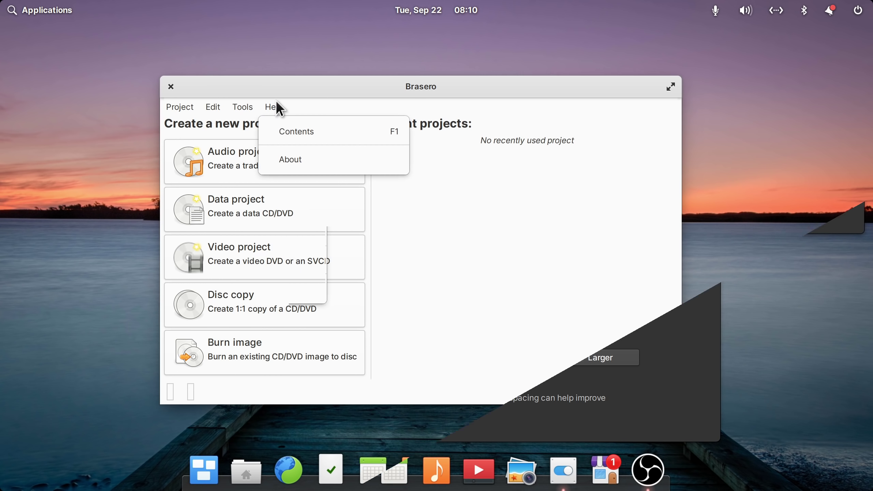
- Browse Brasero's Project, Edit and Tools menus, then close Brasero
mouse_move(208, 110)
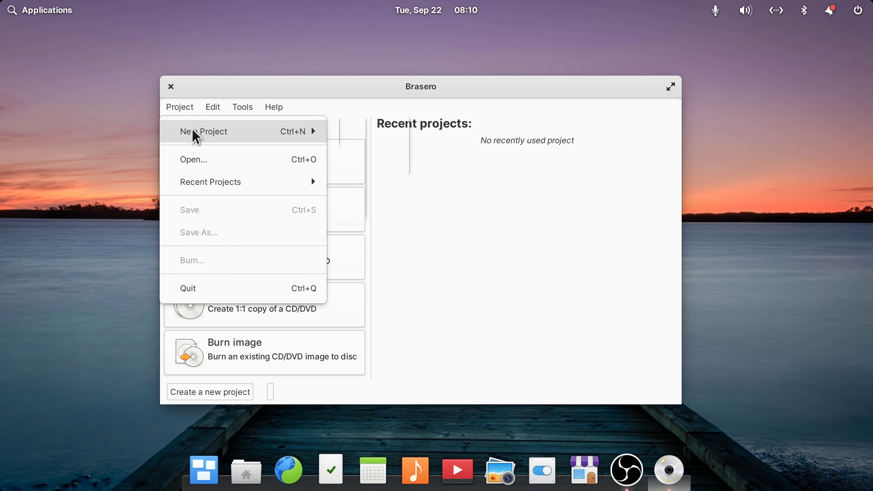
click(424, 288)
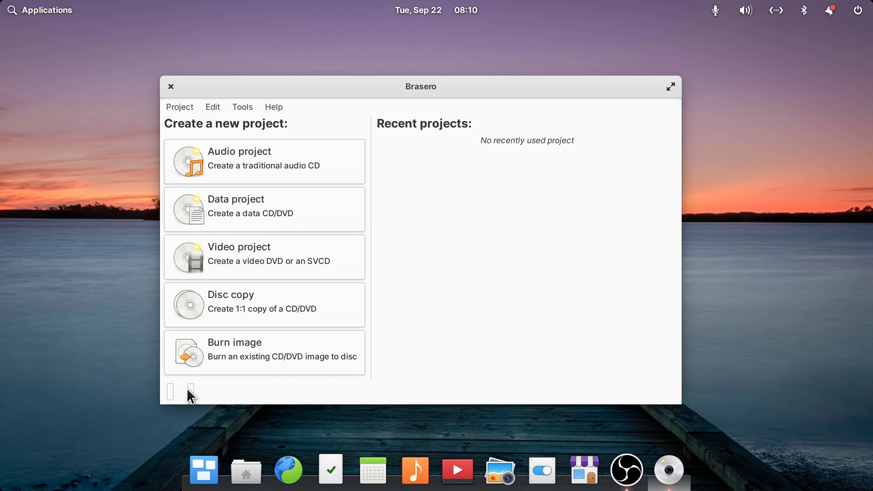
click(182, 108)
mouse_move(254, 104)
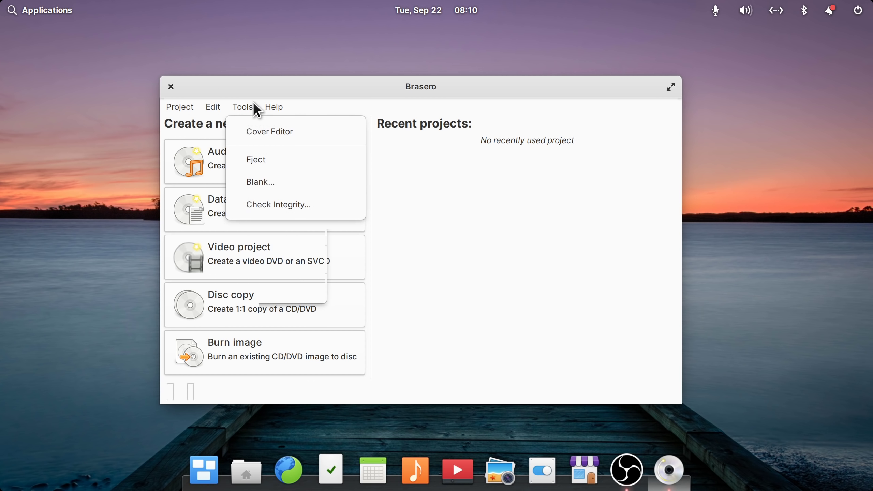
click(356, 241)
click(170, 87)
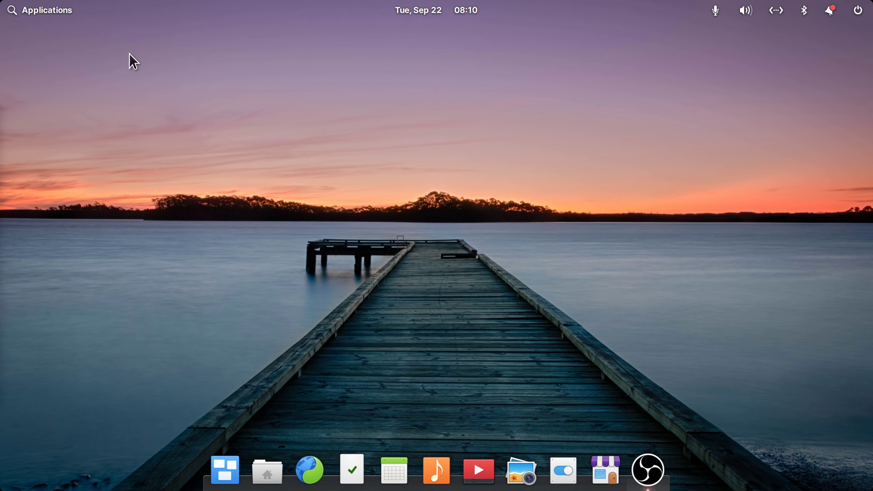
- Open the Applications launcher, scroll its pages, and close it without launching anything
click(38, 10)
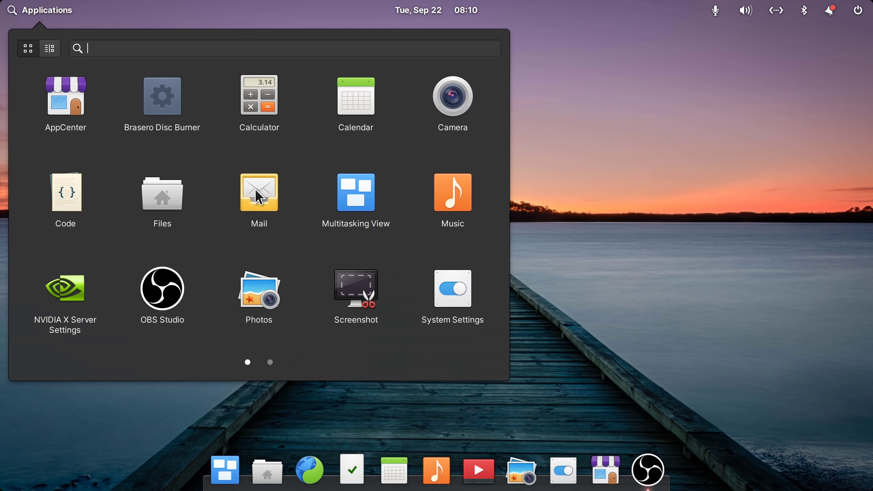
scroll(257, 196, down, 1)
scroll(326, 213, up, 1)
click(639, 268)
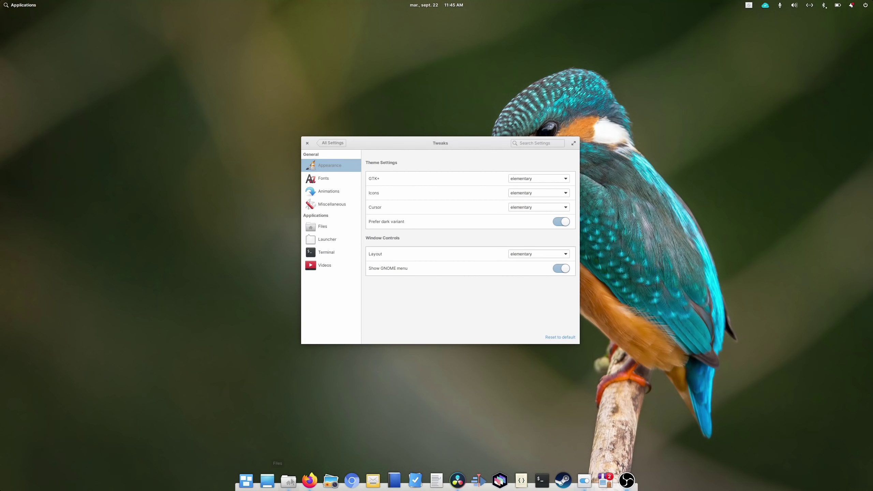
- Centre the Files window over Tweaks and rubber-band select the three items in Safing - September 2020
drag(47, 133, 650, 66)
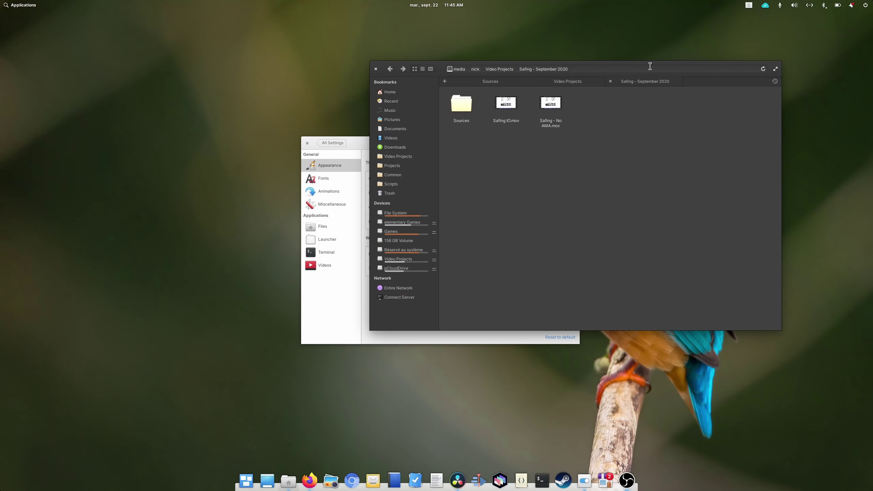
drag(586, 148, 616, 161)
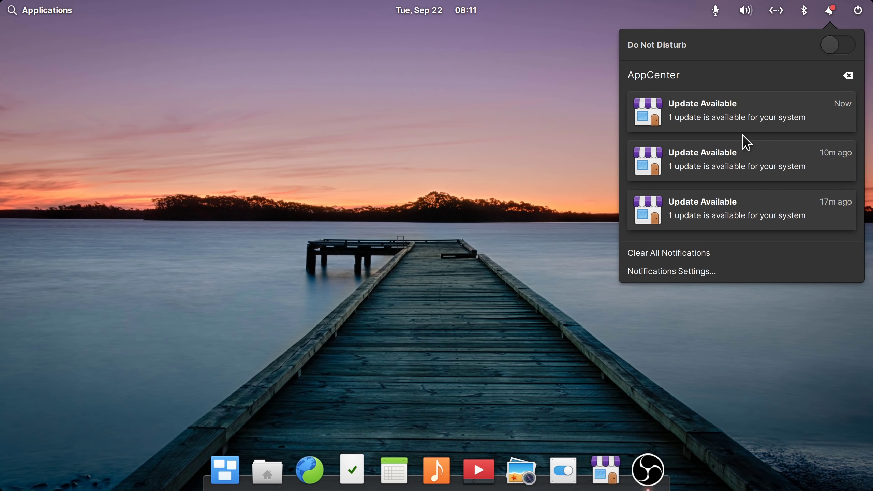
- Dismiss all AppCenter update notifications, then open Notifications Settings to reach Desktop Appearance
click(742, 118)
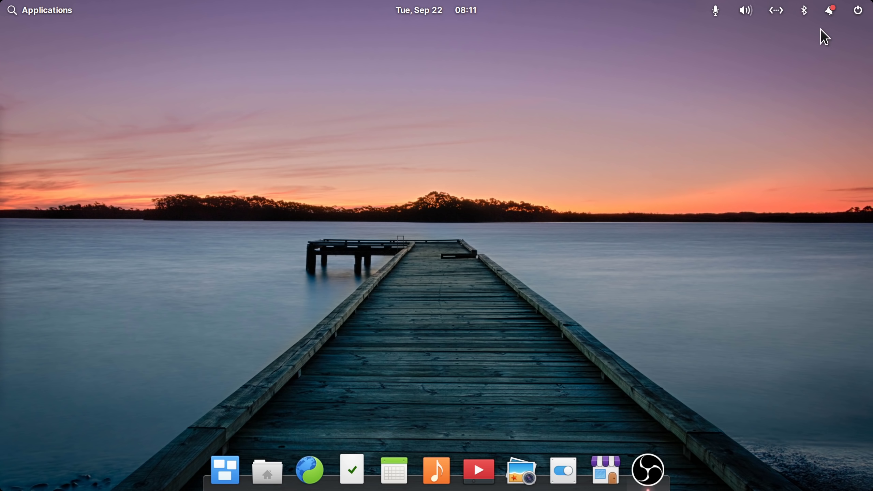
click(831, 15)
click(848, 76)
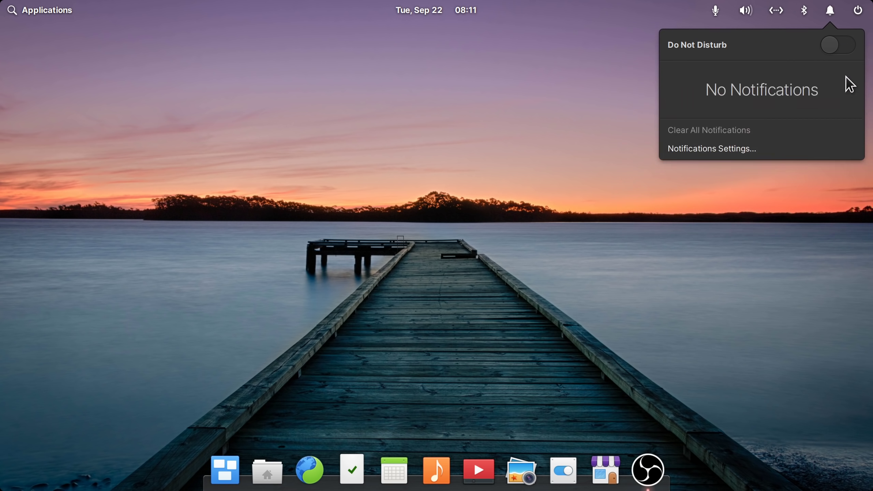
click(830, 10)
click(711, 148)
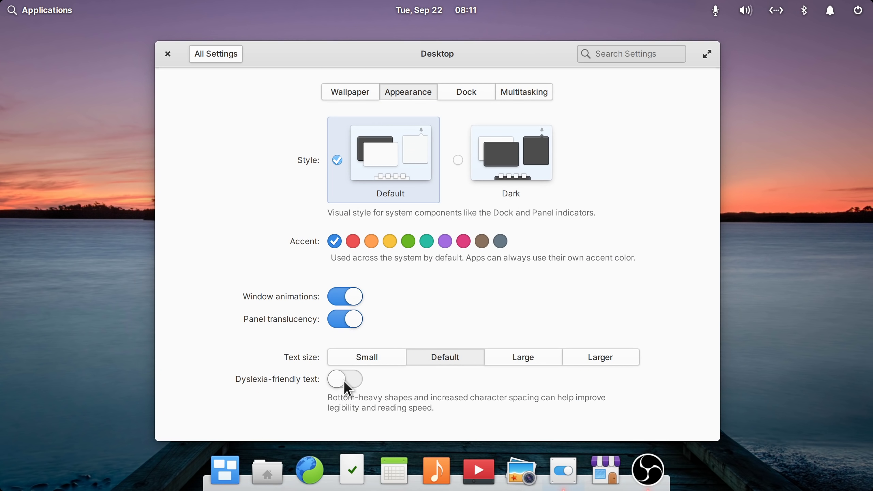
- Turn on dyslexia-friendly text and look through the Dock and Multitasking settings before returning to Appearance
click(345, 382)
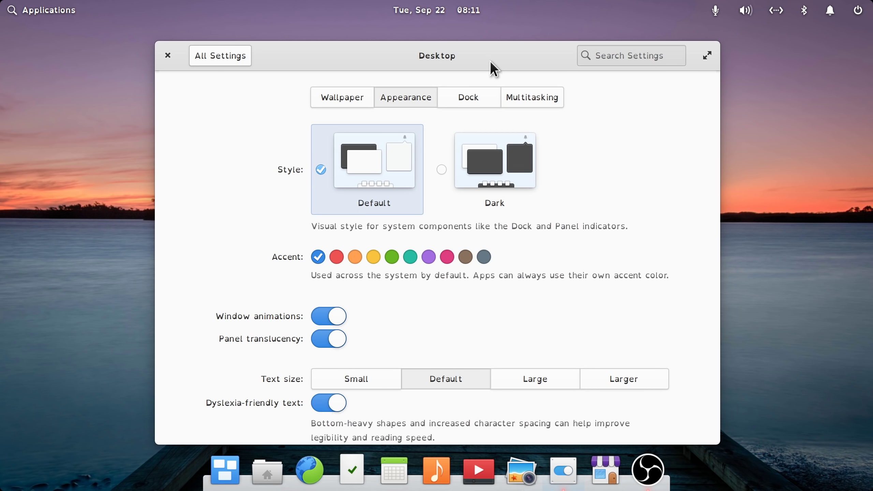
drag(490, 62, 495, 47)
click(474, 86)
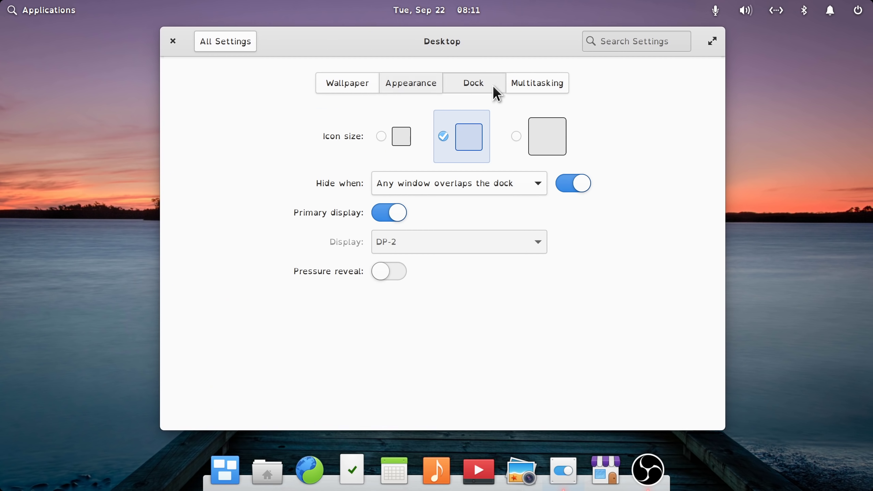
click(541, 84)
click(466, 86)
click(409, 86)
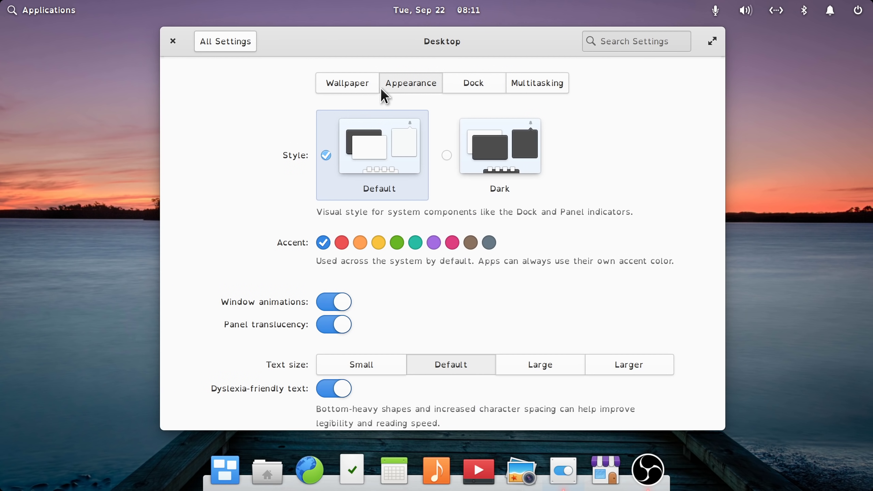
- Open Files, select then deselect home-folder items, close it, and switch dyslexia-friendly text off
click(267, 471)
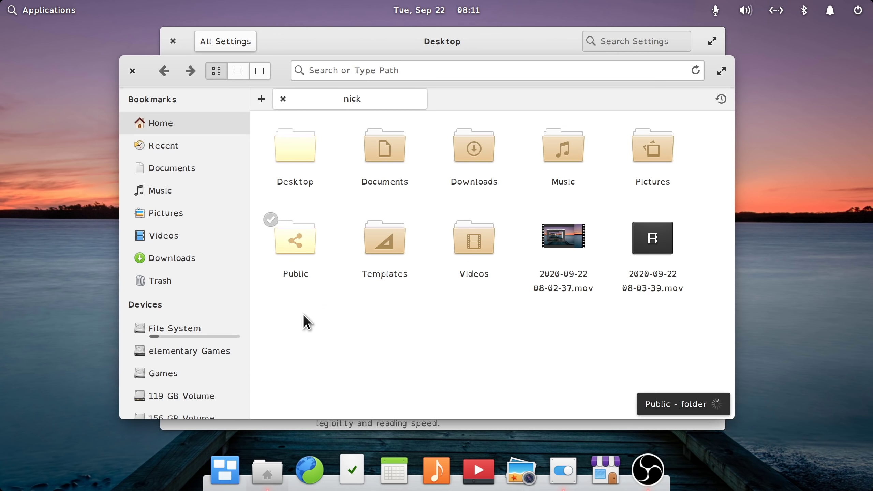
drag(276, 340, 704, 145)
click(712, 176)
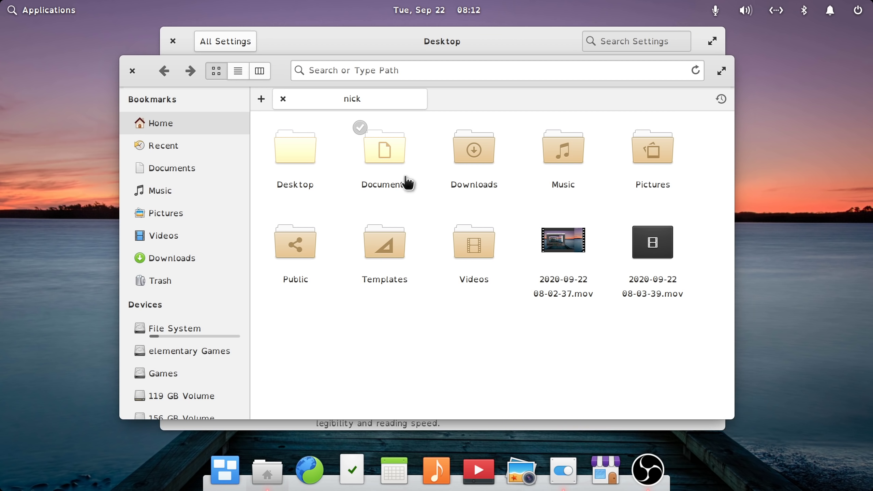
click(132, 71)
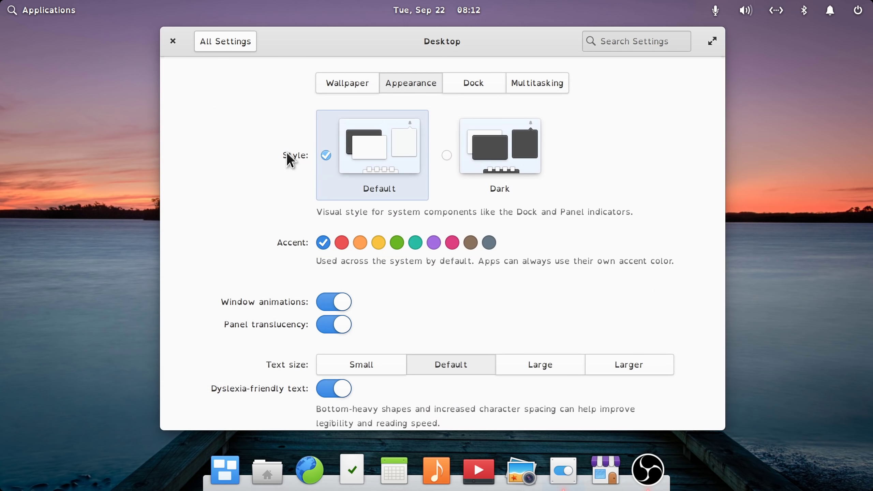
click(335, 389)
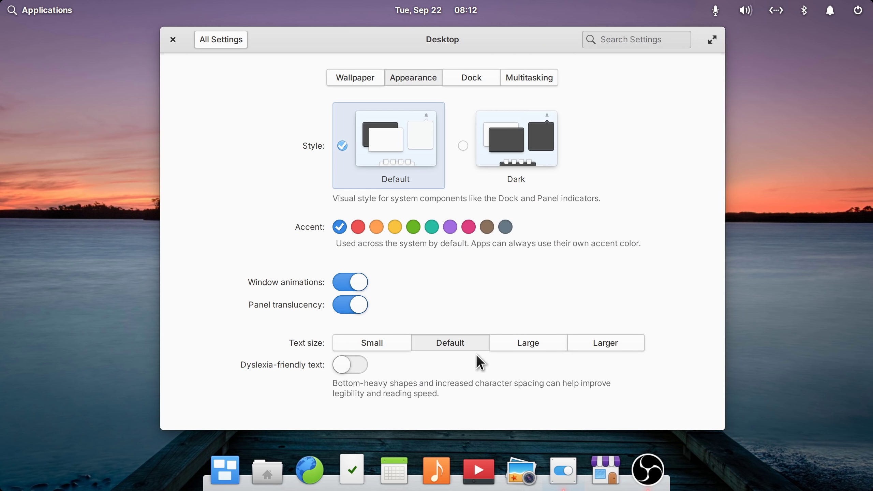
- Show the calendar, the Applications menu and the Multitasking View, closing each again
click(453, 11)
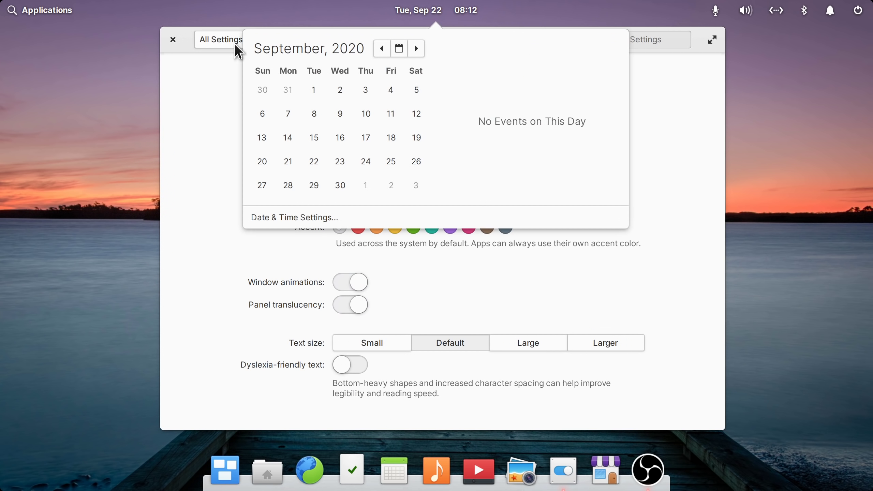
click(51, 11)
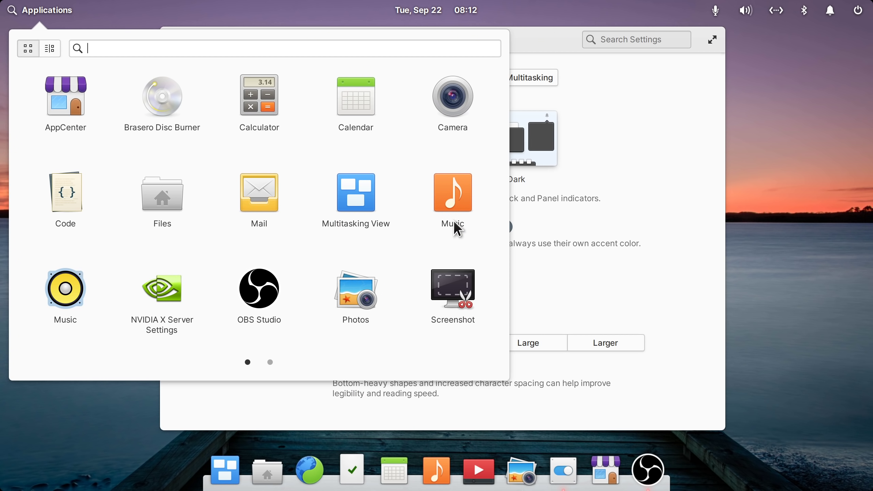
click(250, 407)
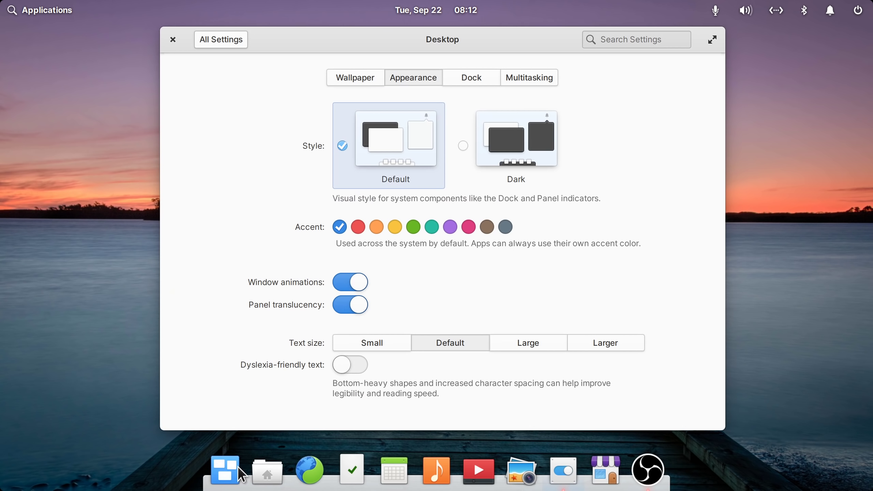
click(234, 470)
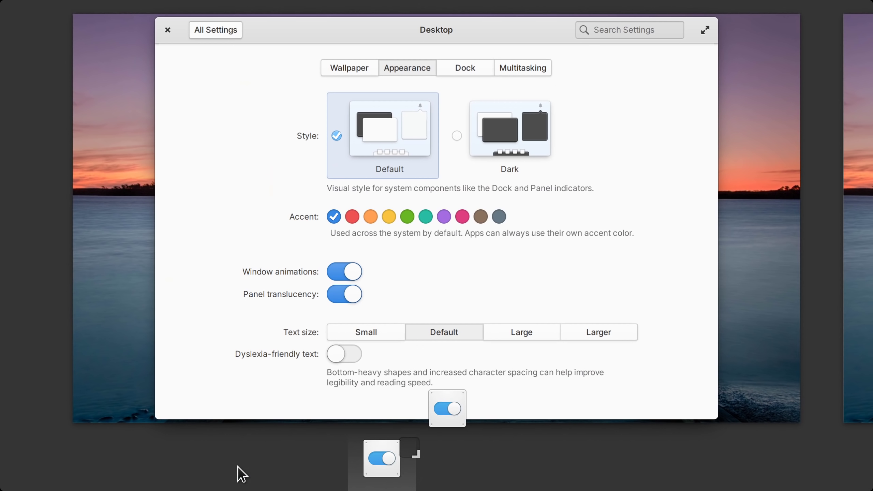
click(392, 457)
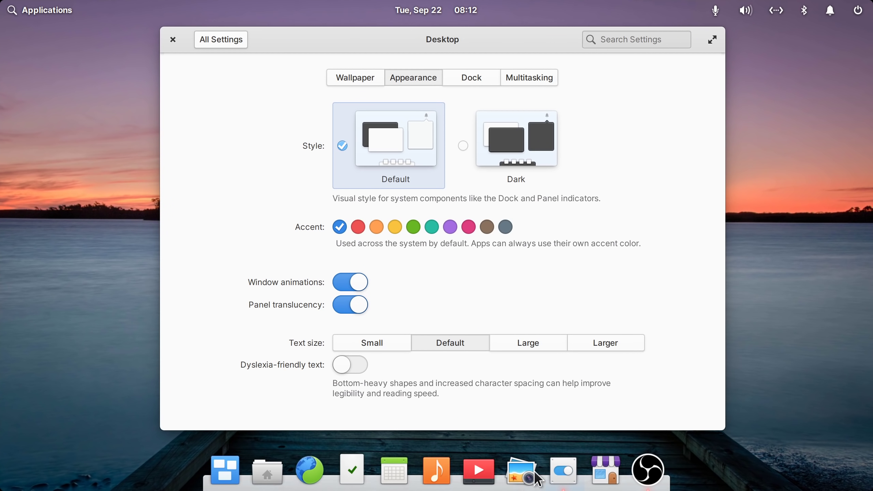
- Check the Documents folder's actions in Files, then set the accent colour to teal and quit Settings
click(267, 480)
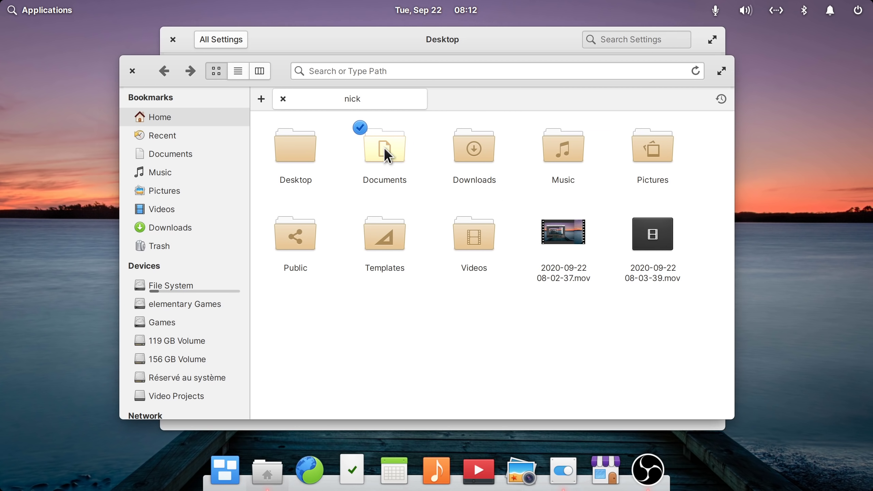
right_click(385, 150)
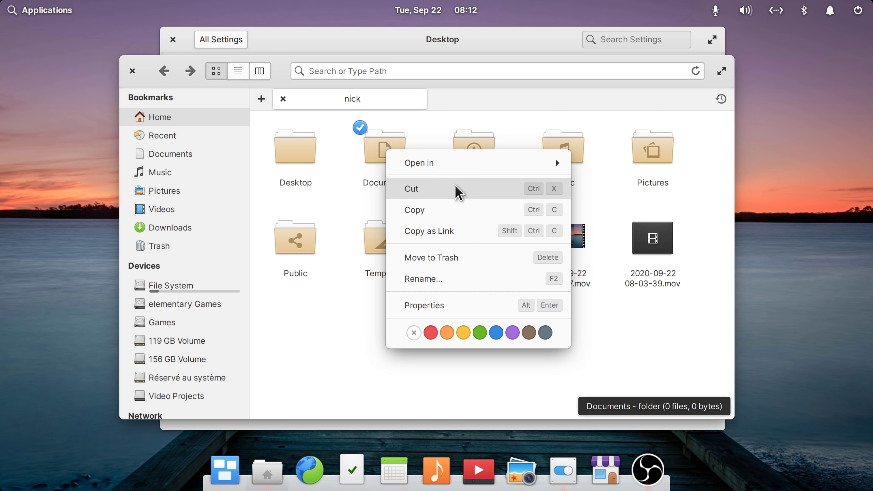
click(610, 356)
click(133, 71)
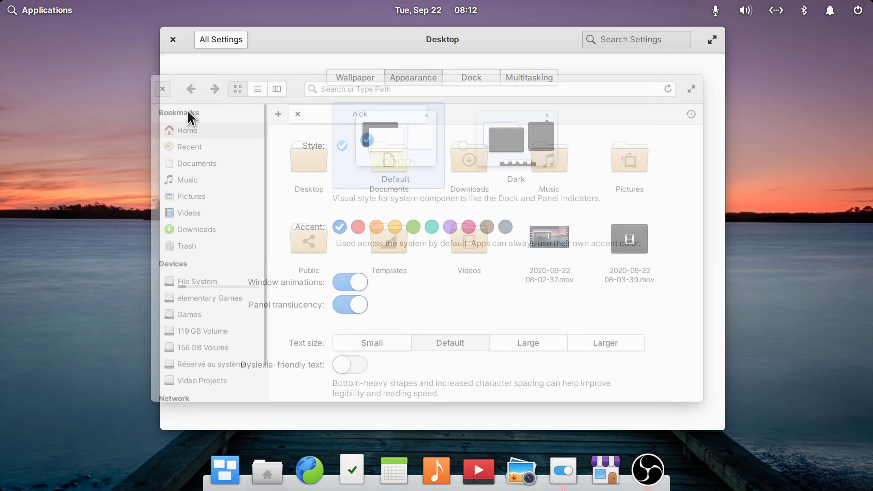
click(433, 228)
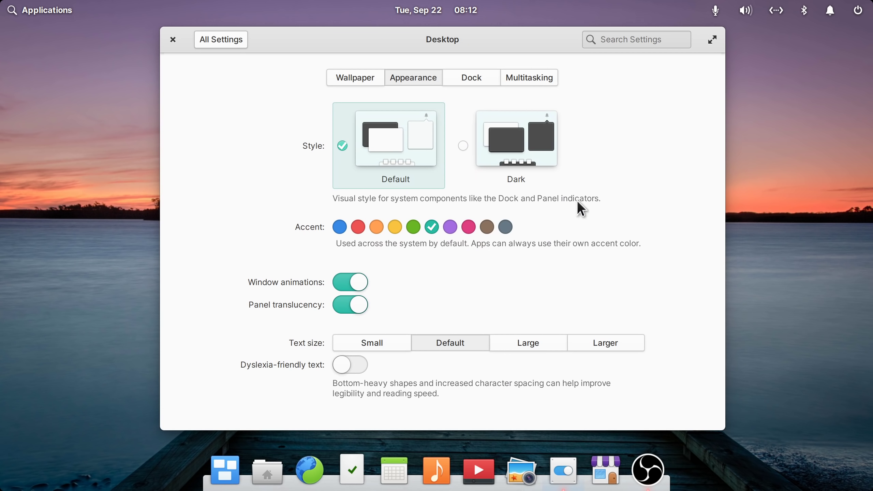
key(ctrl+q)
right_click(339, 177)
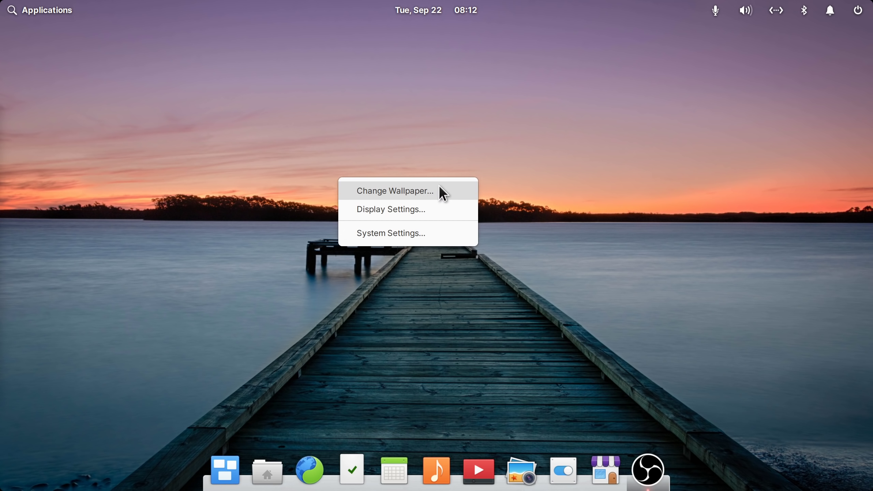
click(427, 190)
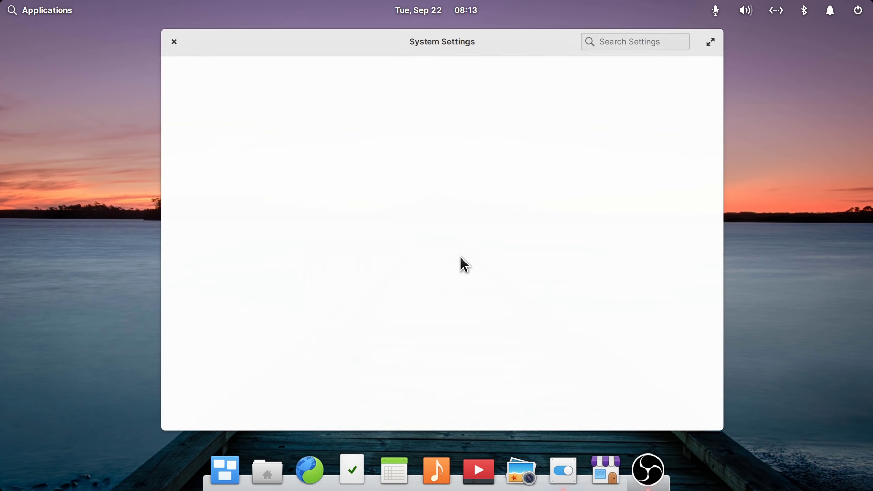
click(461, 176)
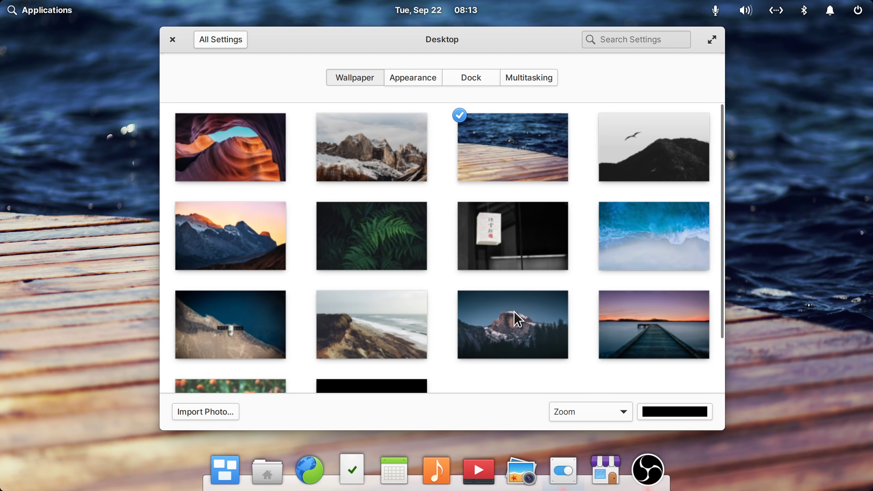
click(635, 322)
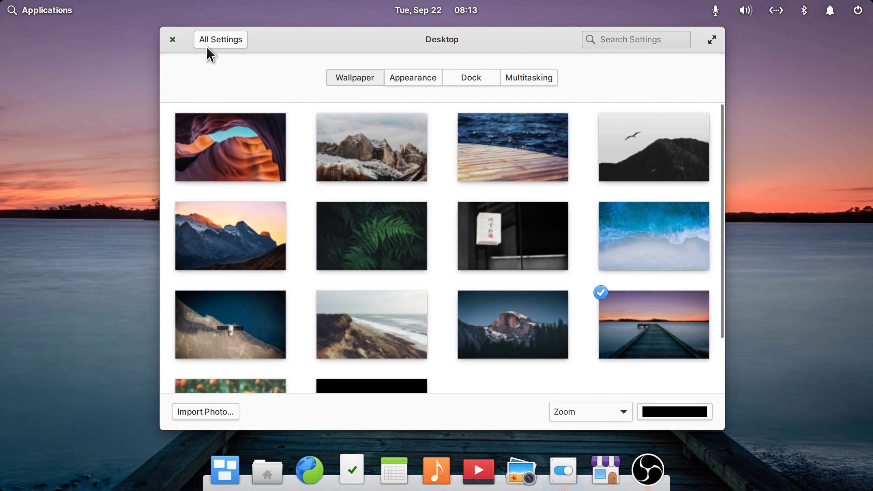
click(173, 39)
right_click(333, 163)
click(378, 200)
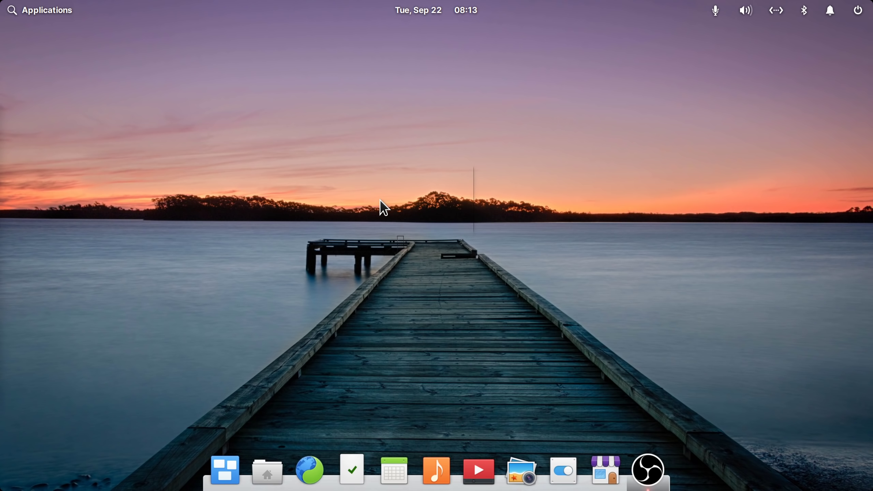
click(461, 74)
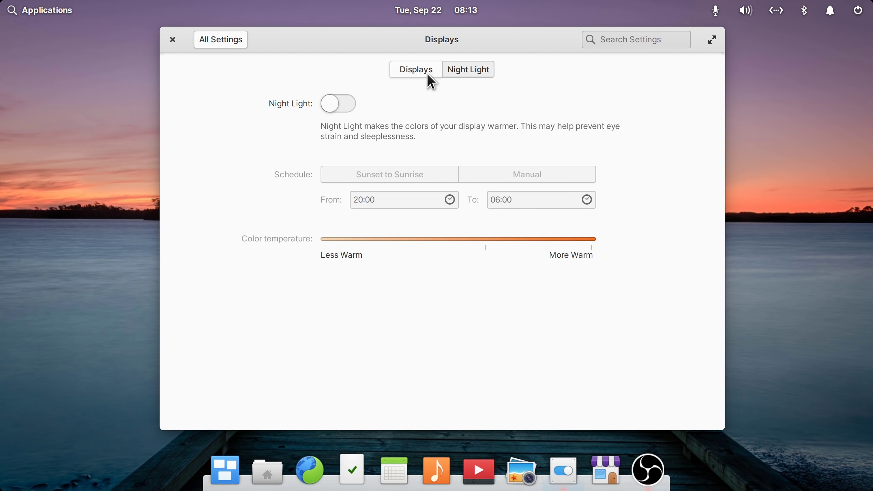
click(415, 73)
click(213, 42)
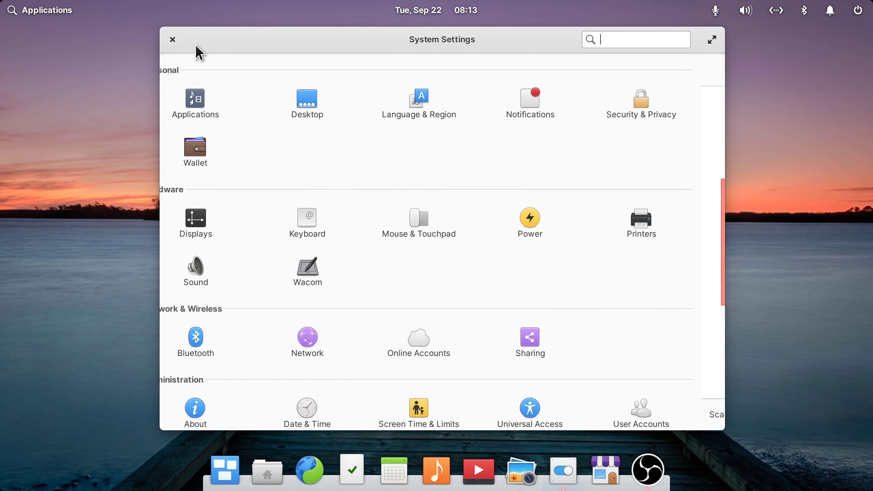
click(173, 39)
right_click(423, 227)
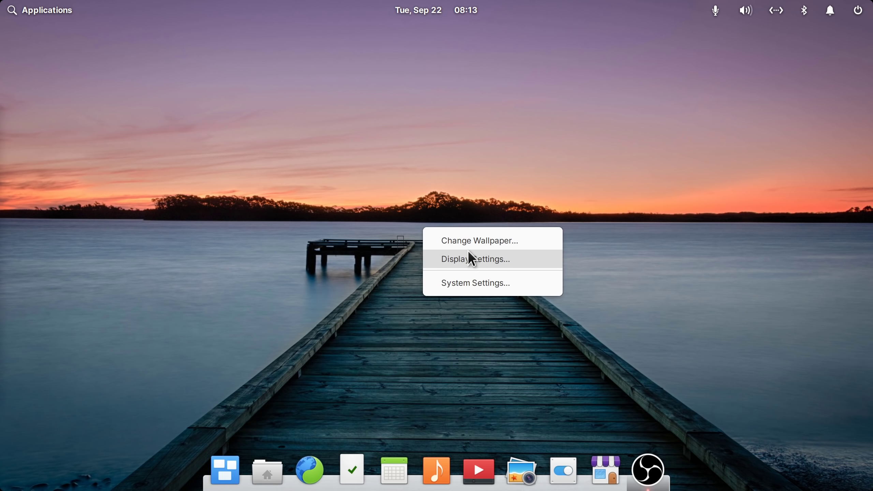
- Open System Settings to the Security & Privacy Housekeeping options
click(475, 283)
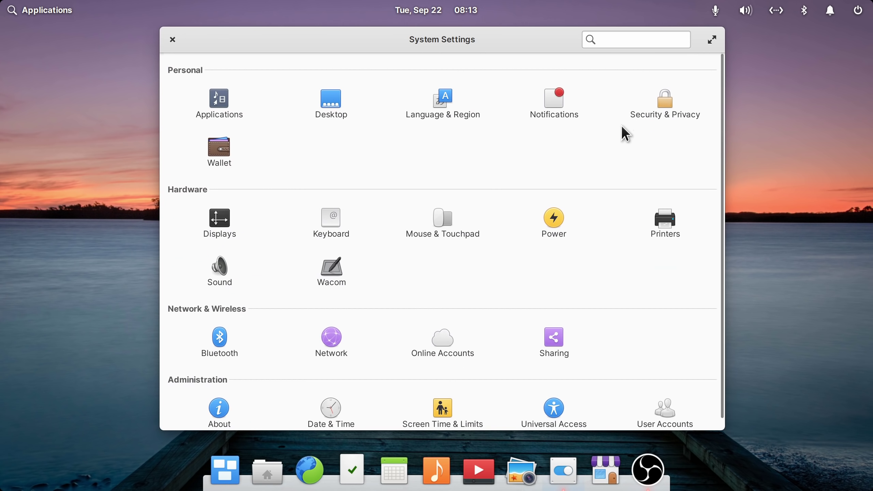
click(672, 96)
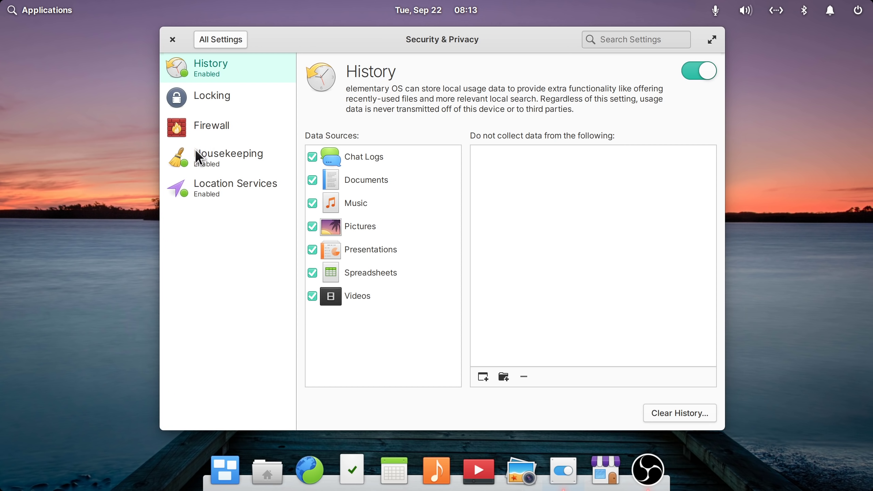
click(207, 156)
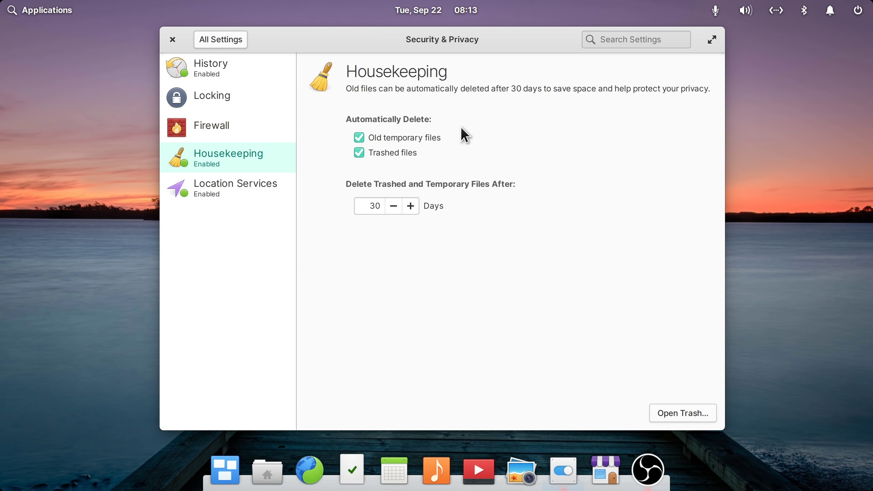
- Toggle temporary-file and trash auto-deletion off and back on, leaving both enabled, then go back
click(359, 139)
click(359, 152)
click(359, 137)
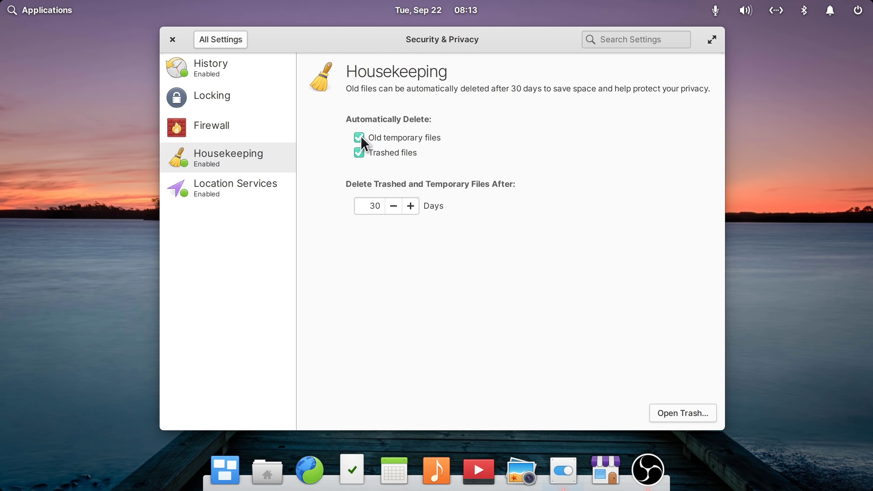
click(358, 152)
click(359, 152)
click(359, 137)
key(alt+Left)
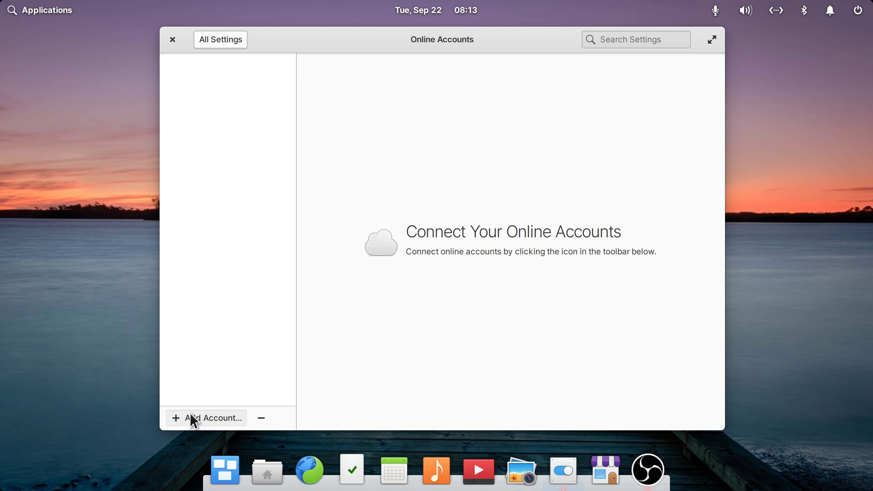
- Preview and cancel the Last.fm, IMAP email and Fastmail sign-in forms without adding any account
click(193, 419)
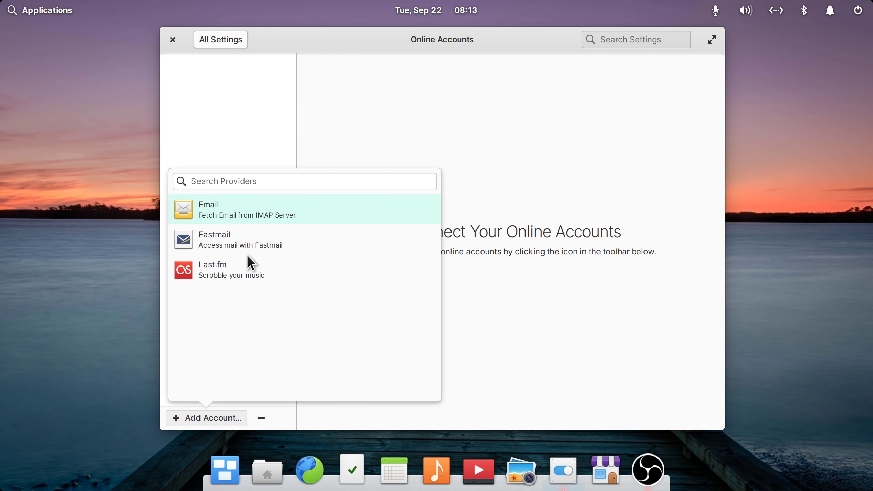
click(244, 272)
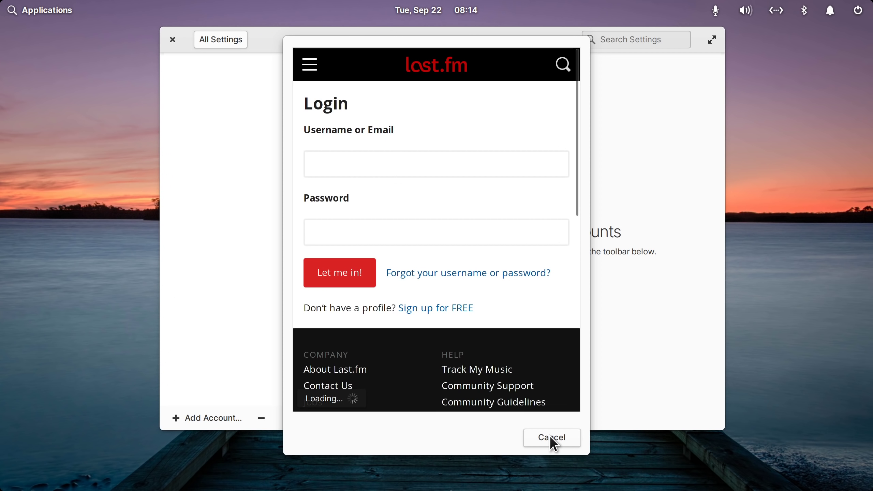
click(551, 437)
click(192, 418)
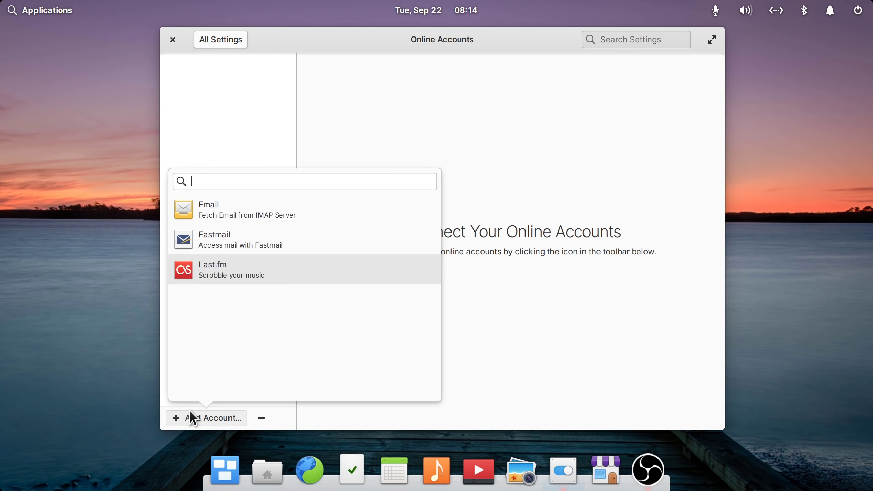
click(222, 219)
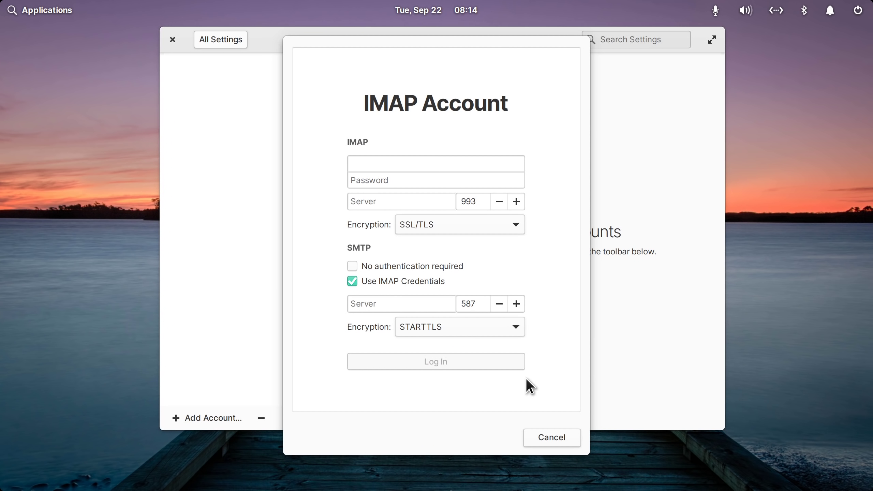
click(547, 434)
click(227, 418)
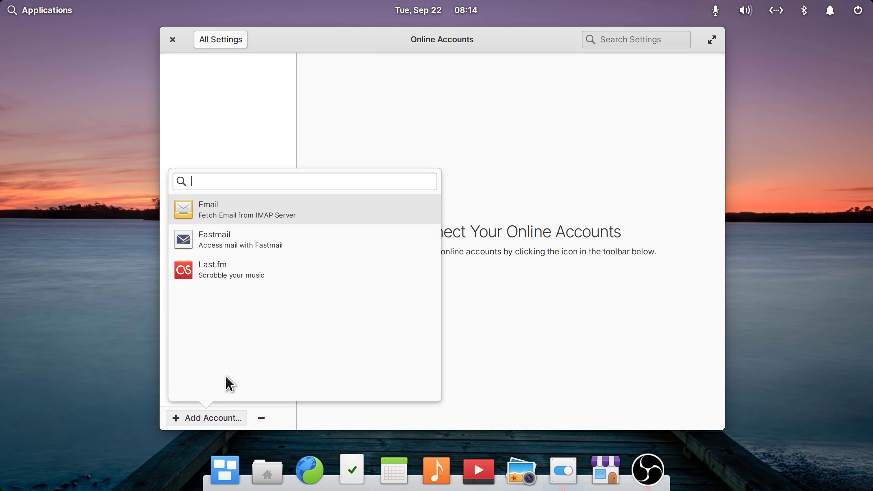
click(231, 245)
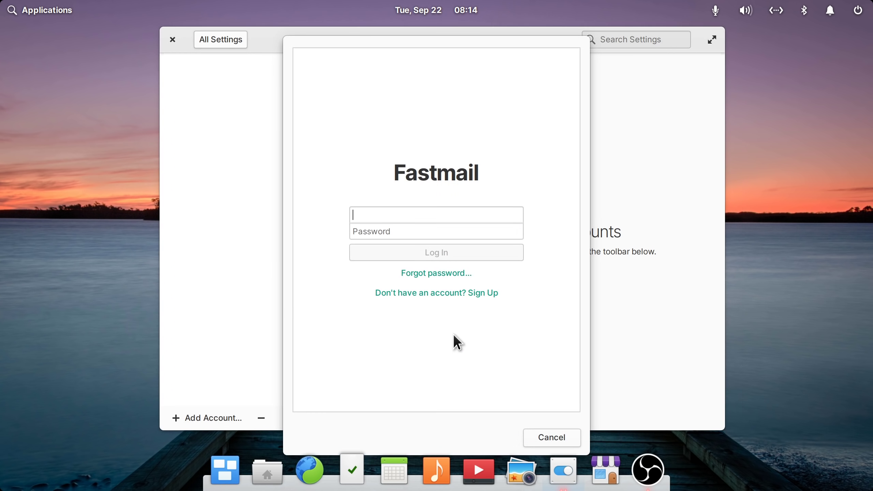
click(551, 437)
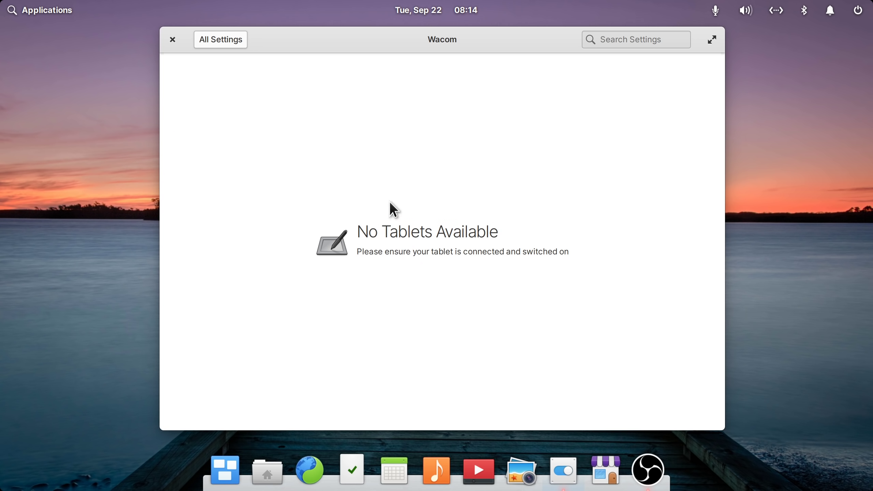
- Go back to All Settings and open the Wallet panel
click(230, 44)
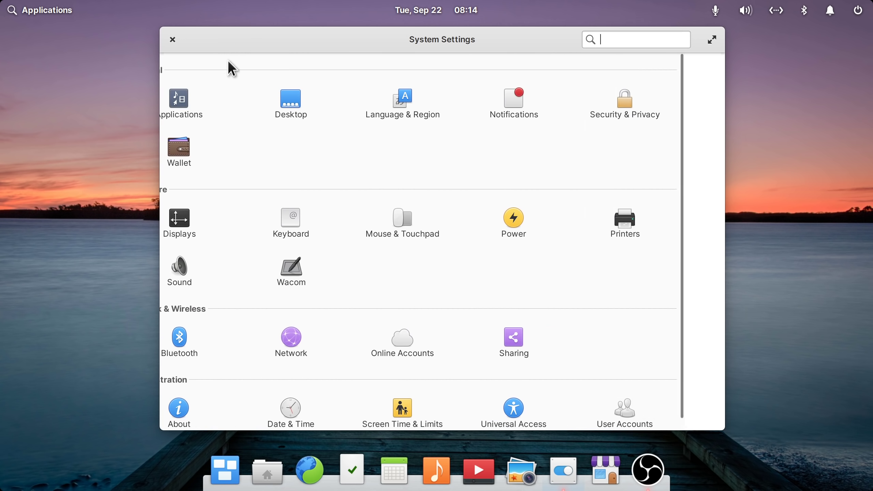
click(221, 146)
- Start a new payment card with a dummy card number, 11/22 expiry and a CVC
click(265, 395)
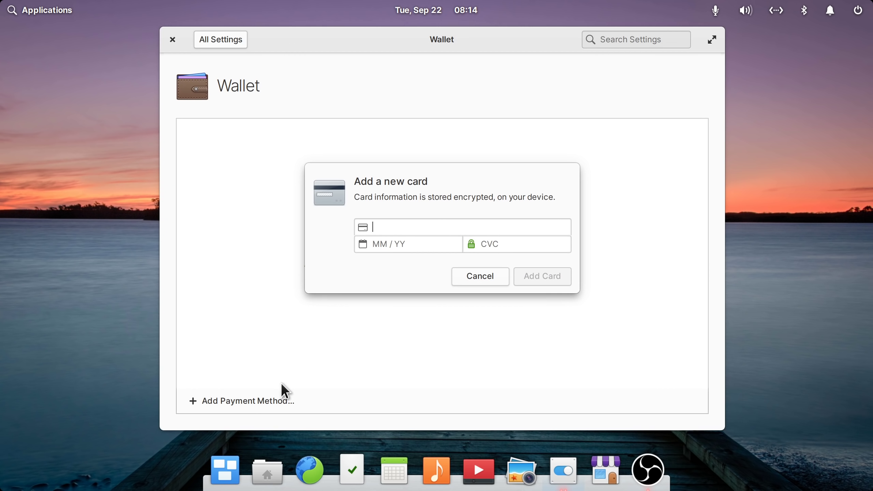
text(111111111 1111 1111111)
click(405, 246)
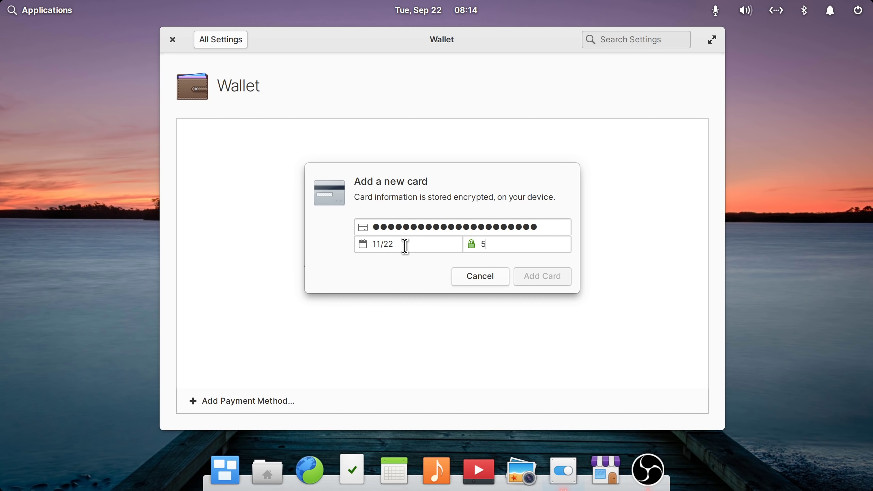
click(547, 228)
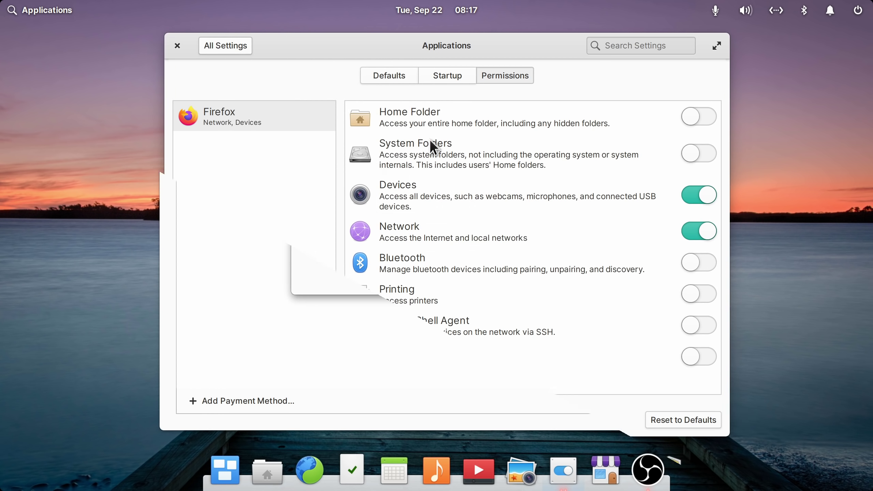
- In Firefox's permissions, try system folders on and off, revoke devices and allow printers
click(297, 123)
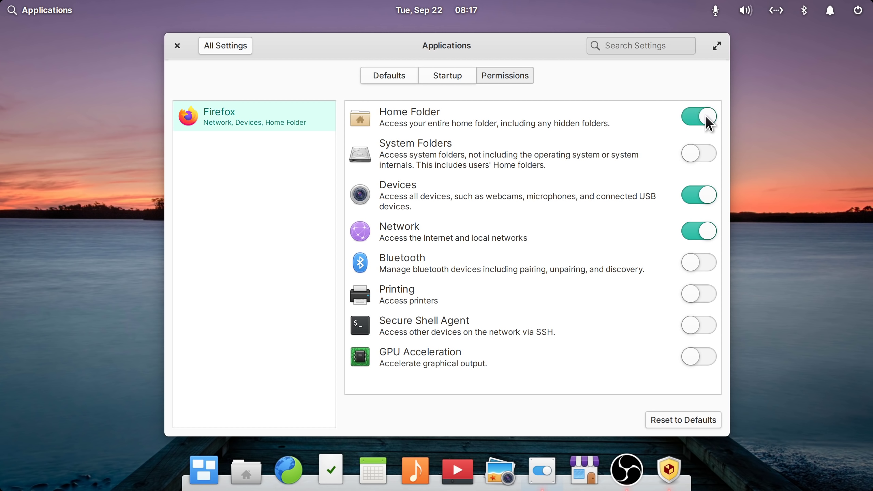
click(695, 151)
click(701, 158)
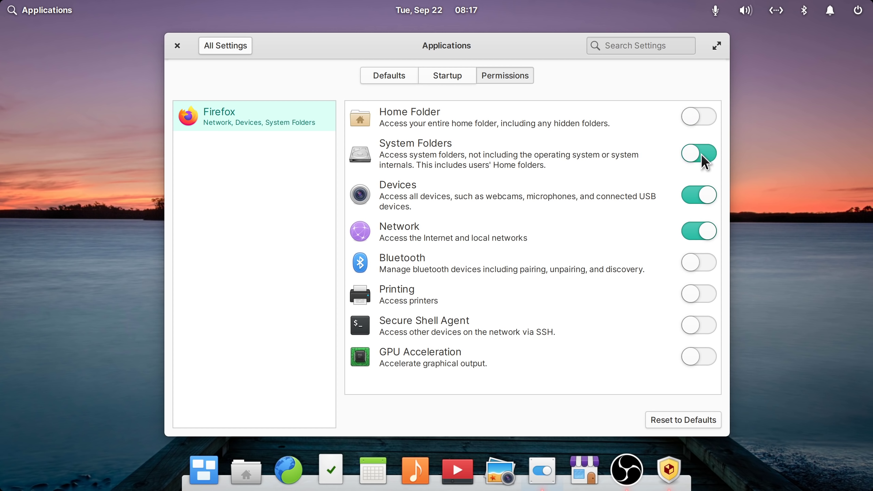
click(700, 197)
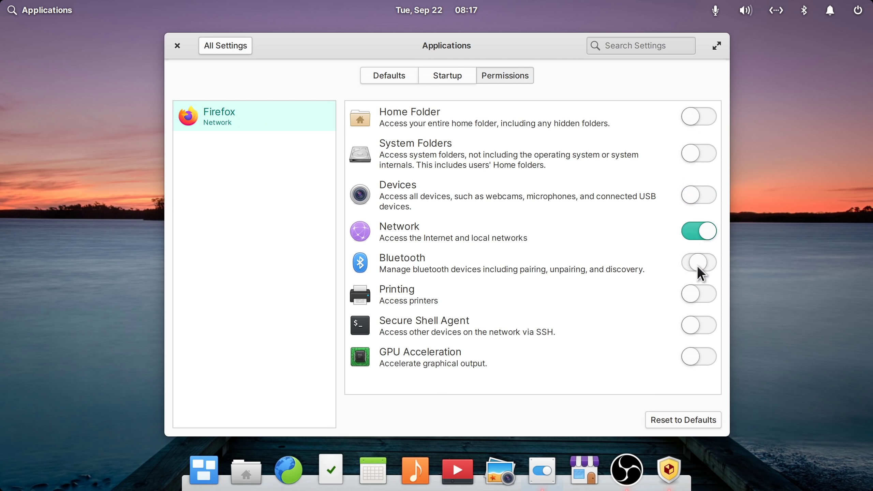
click(698, 295)
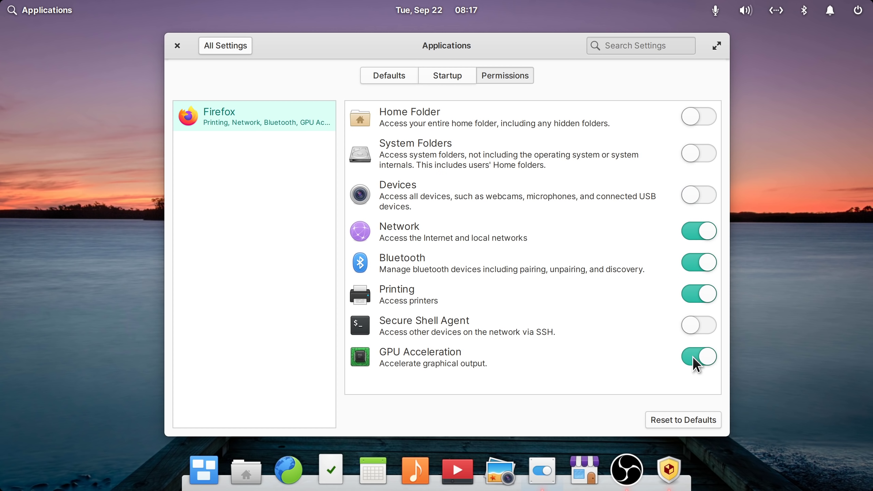
- Acknowledge the untrusted-app warning and install Firefox anyway
mouse_move(511, 39)
mouse_down()
mouse_move(482, 39)
mouse_move(496, 40)
mouse_up()
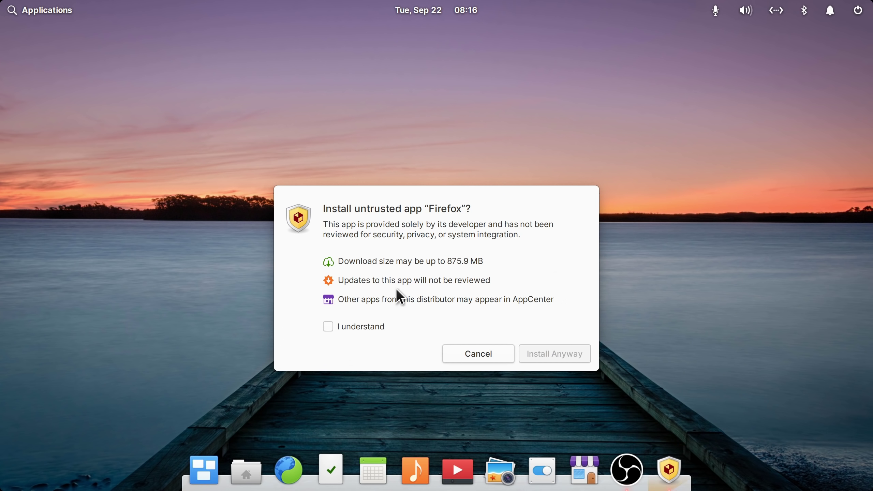
click(329, 327)
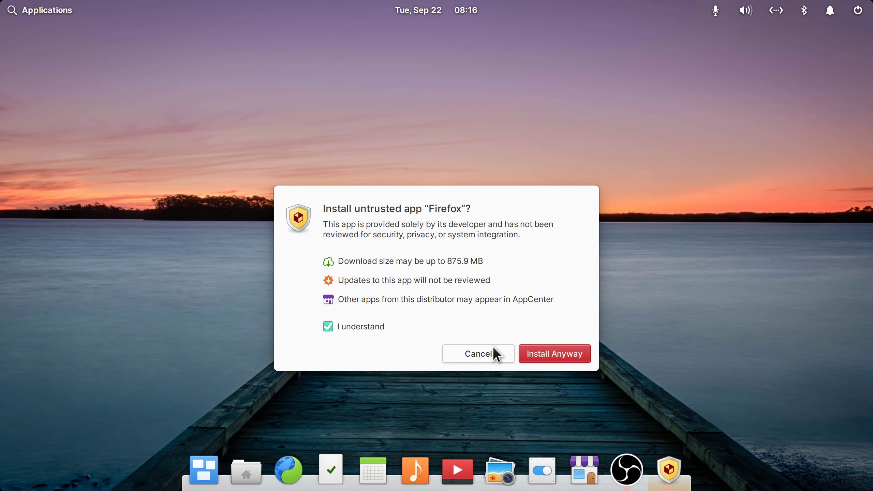
click(560, 355)
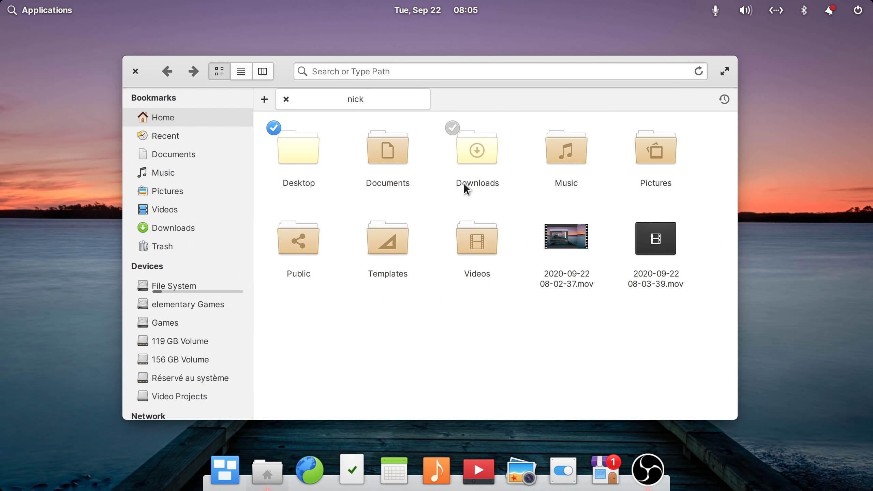
- Select Documents and Downloads in the home folder, clear the selection, and bring up System Settings
click(364, 130)
click(452, 127)
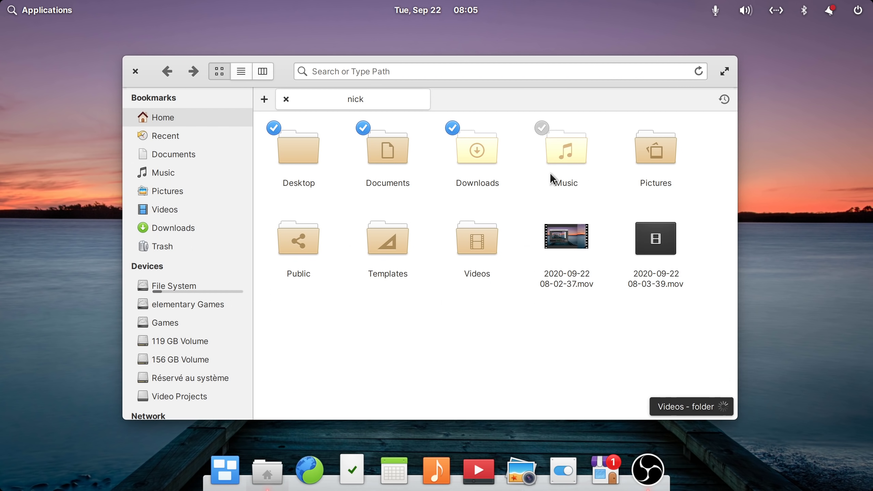
click(416, 325)
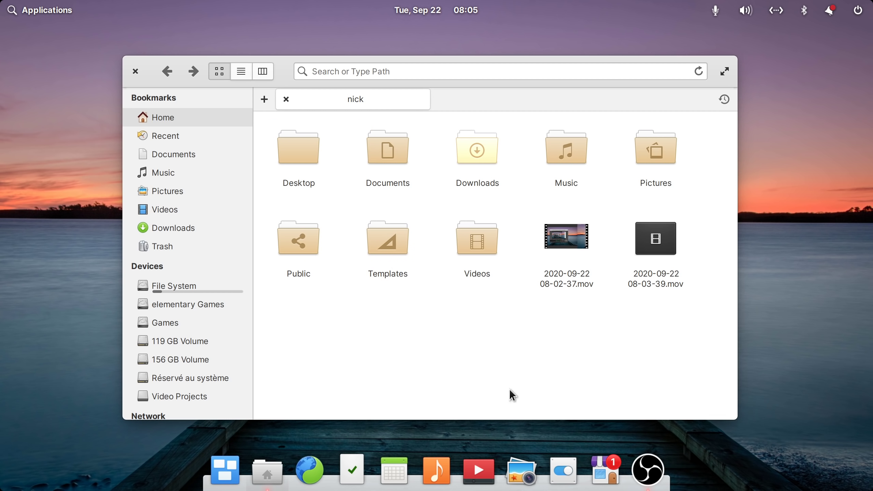
click(559, 476)
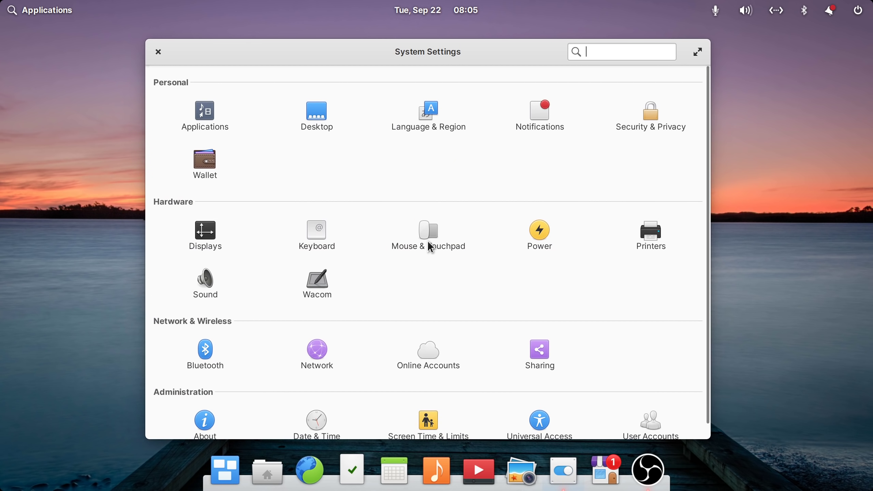
- Open Mouse & Touchpad and toggle Dwell click on and back off
click(430, 245)
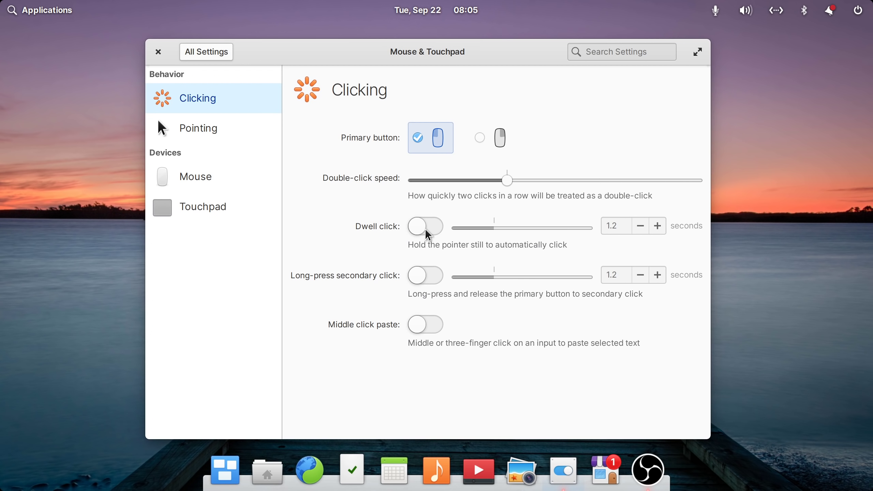
click(427, 231)
click(435, 233)
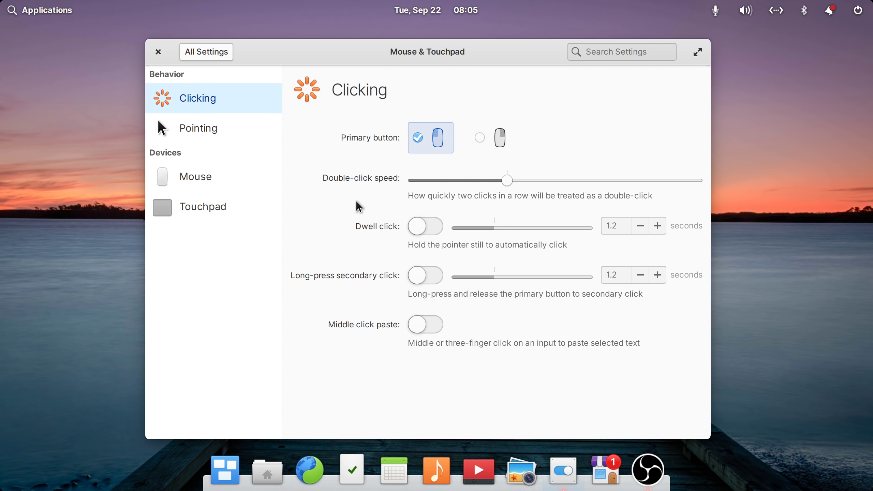
- On Pointing, try large then medium pointer size, toggle reveal pointer and keypad control off, and return to All Settings
click(212, 130)
click(477, 154)
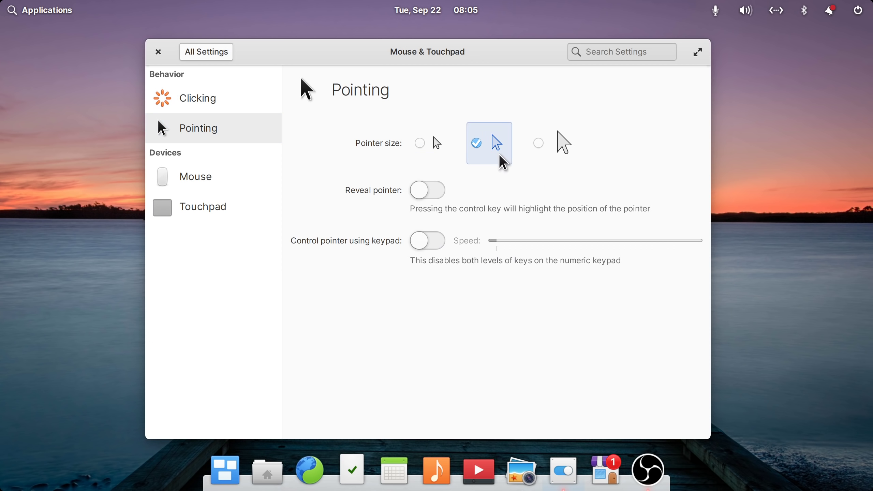
click(540, 152)
click(476, 151)
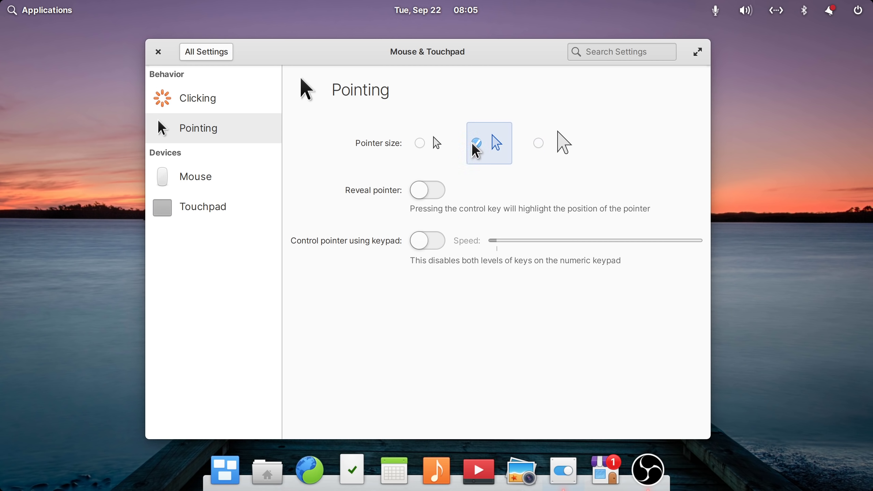
click(428, 191)
click(436, 194)
click(428, 245)
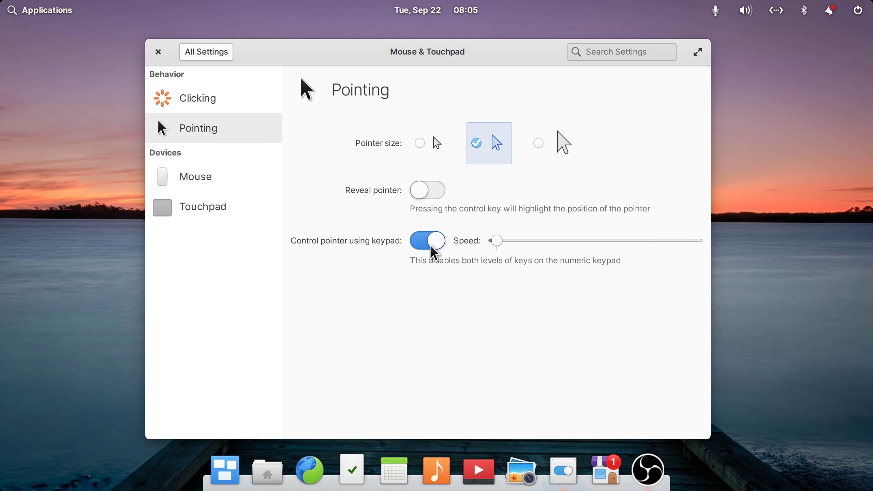
click(431, 247)
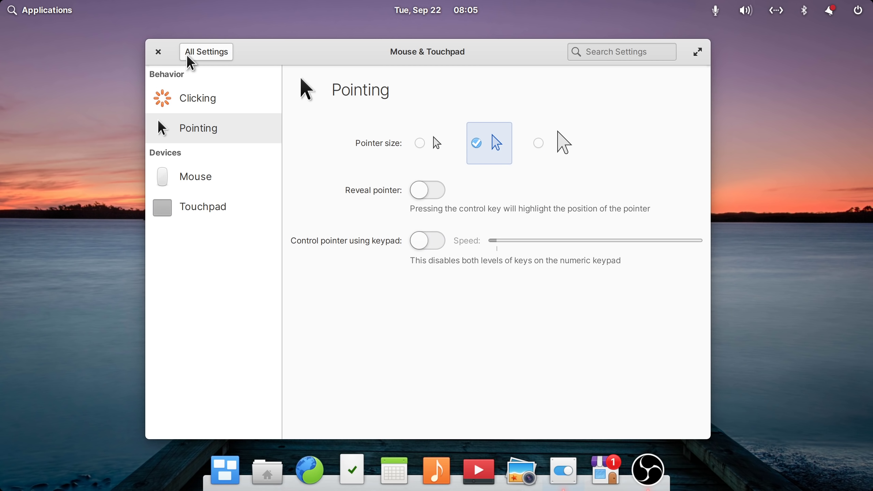
click(202, 54)
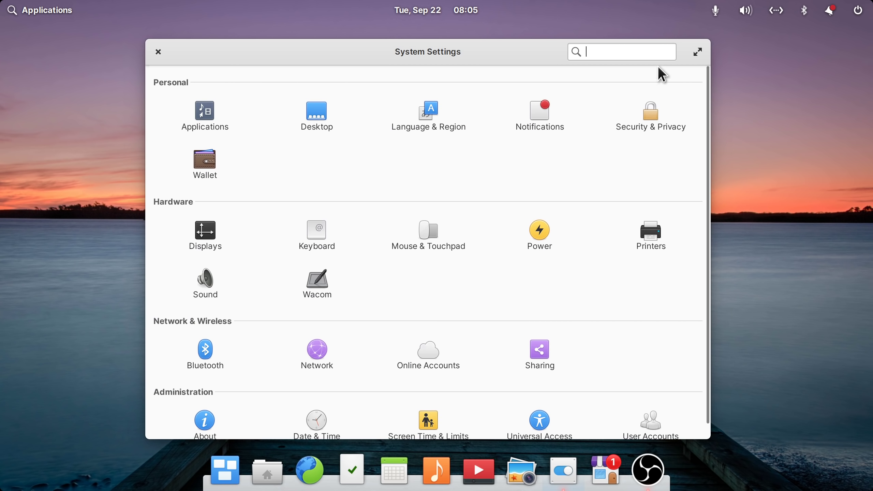
- Close System Settings to the bare lakeside-pier desktop and launch Files from the dock
click(158, 52)
click(261, 470)
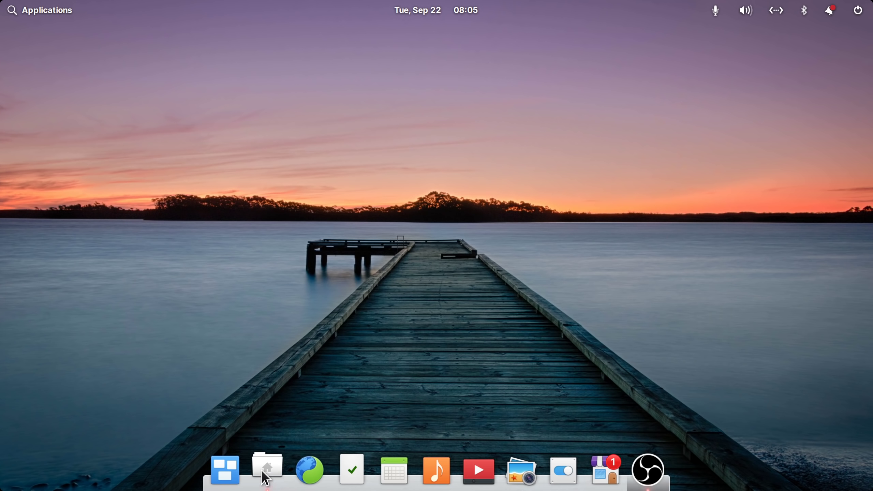